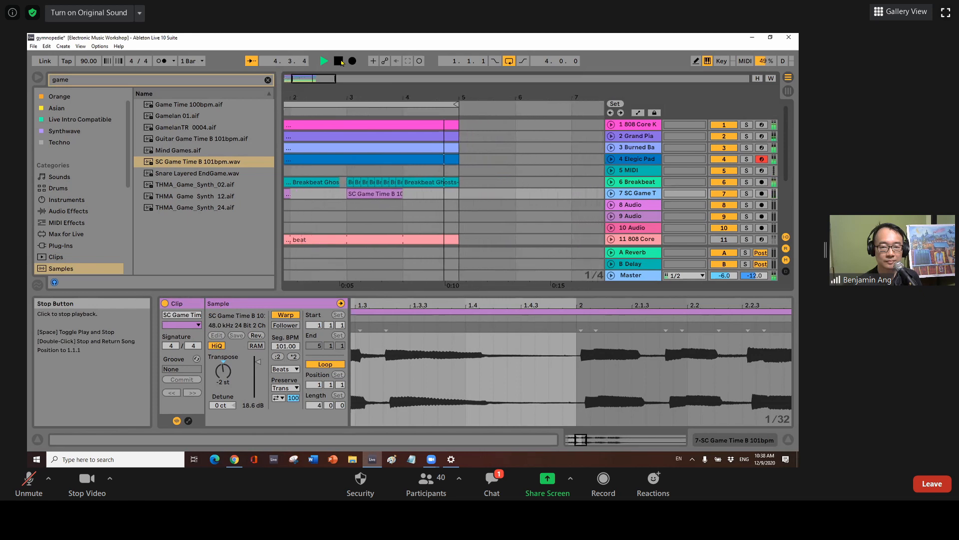
Stop the set's playback so the position returns to the start of bar 1.
left_click(342, 63)
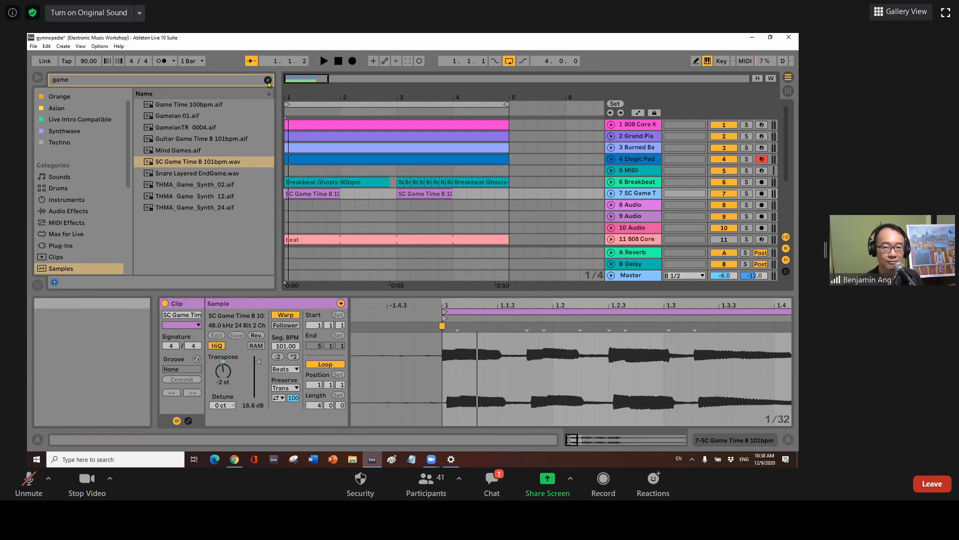
Insert MIDI track 8 and load an empty Simpler instrument onto it from Instruments.
right_click(627, 184)
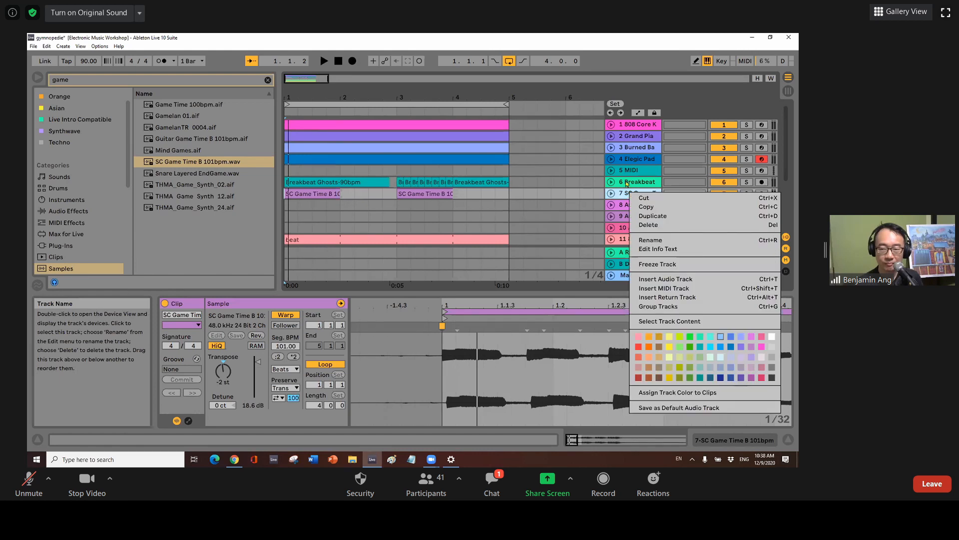
left_click(666, 289)
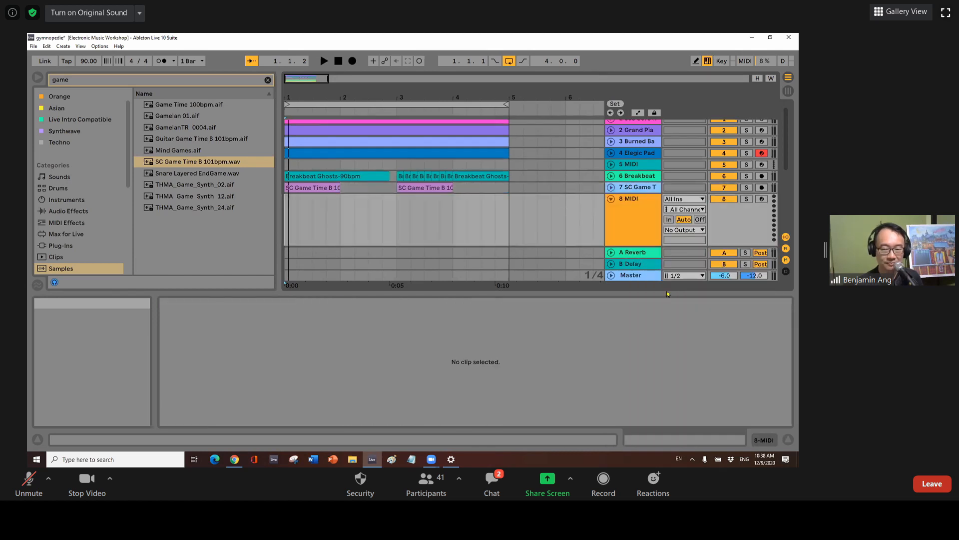
left_click(52, 201)
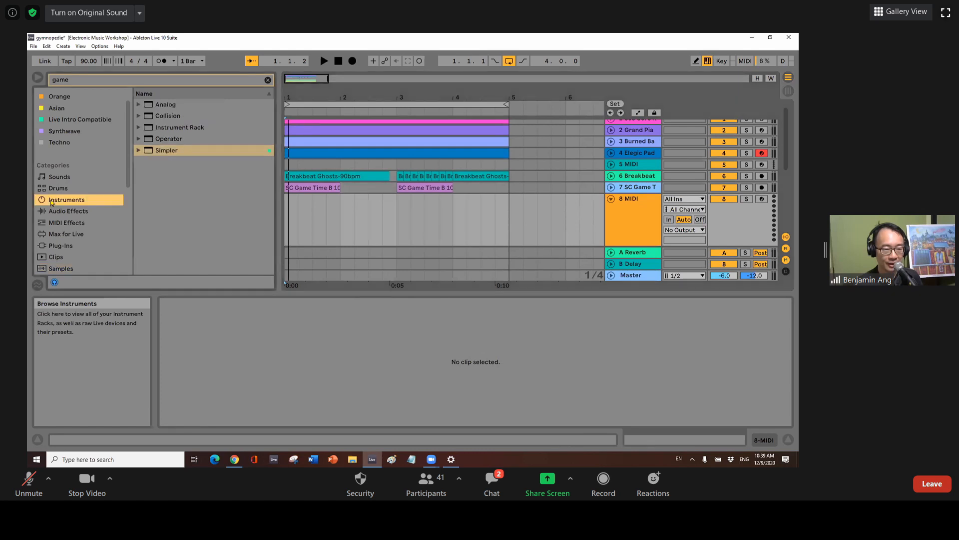
left_click(156, 151)
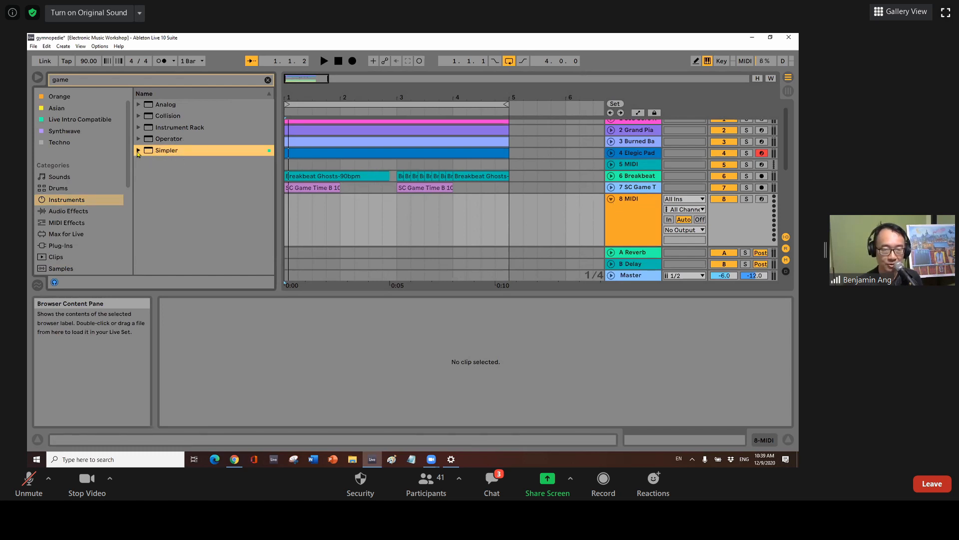
left_click_drag(138, 153, 640, 211)
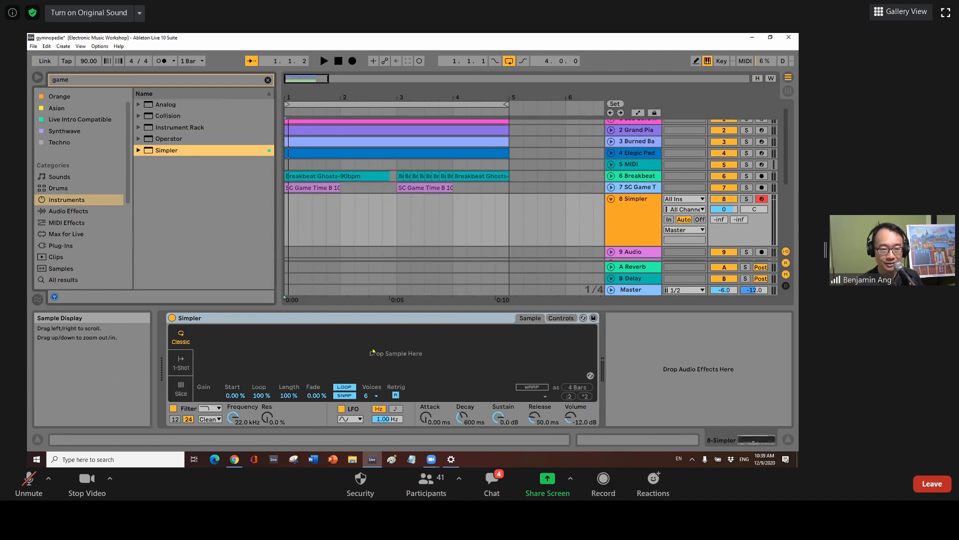
Search Samples for 'arp poly' and drop ARP Poly Lead - C3.aif into track 8's Simpler.
left_click(268, 80)
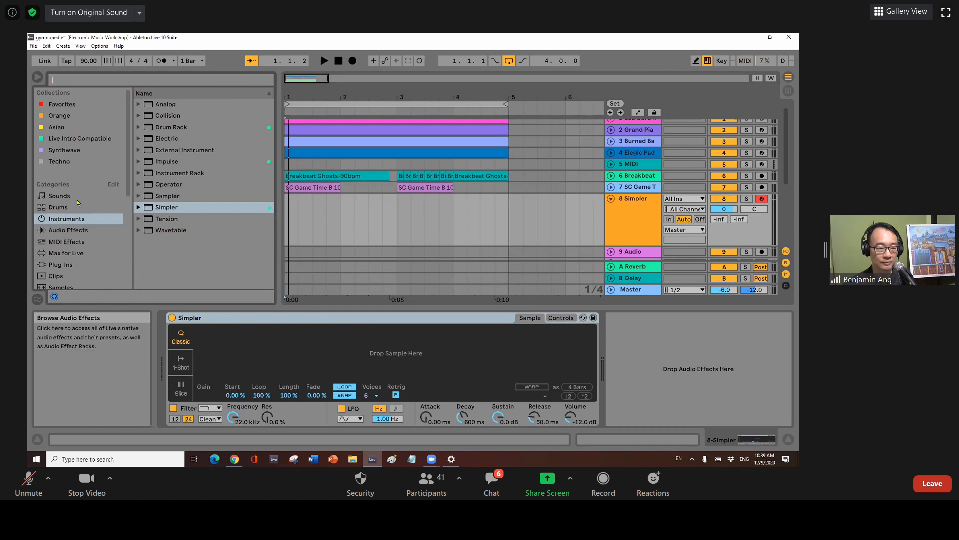
left_click(90, 279)
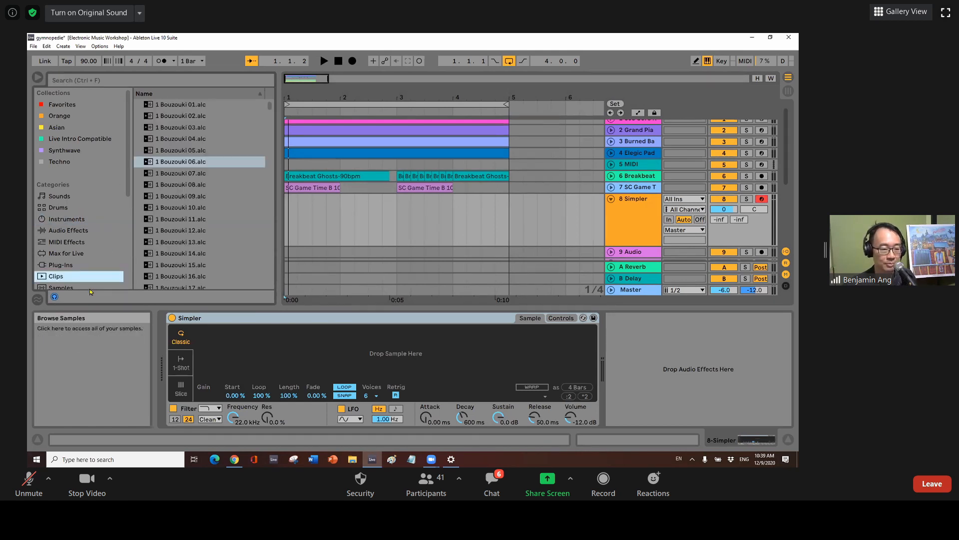
left_click(90, 288)
left_click(121, 83)
type("arp poly")
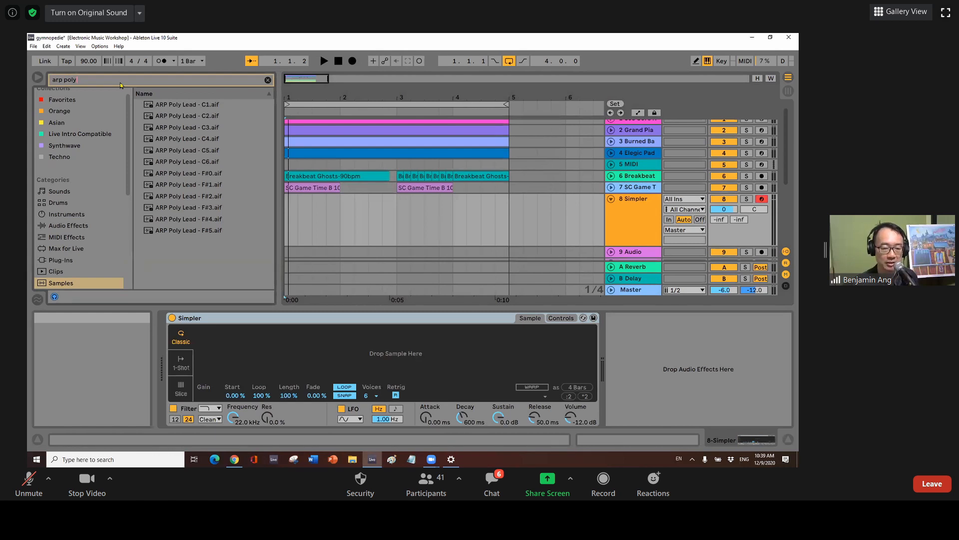
left_click(202, 130)
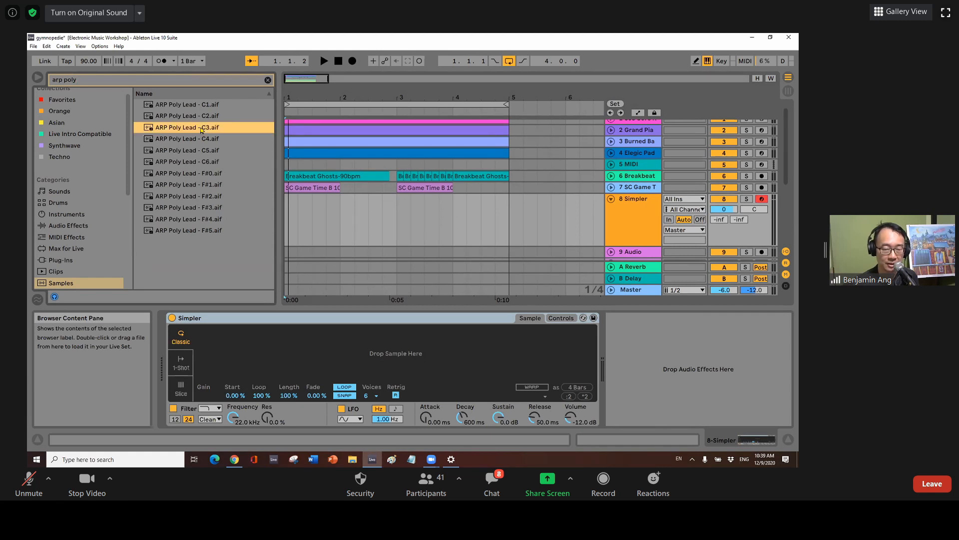
left_click_drag(202, 131, 357, 336)
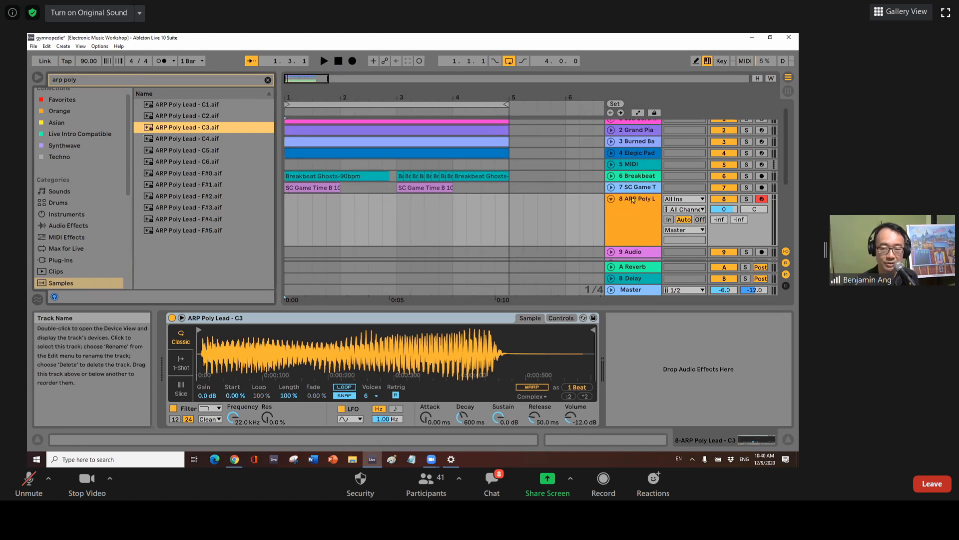
left_click(286, 208)
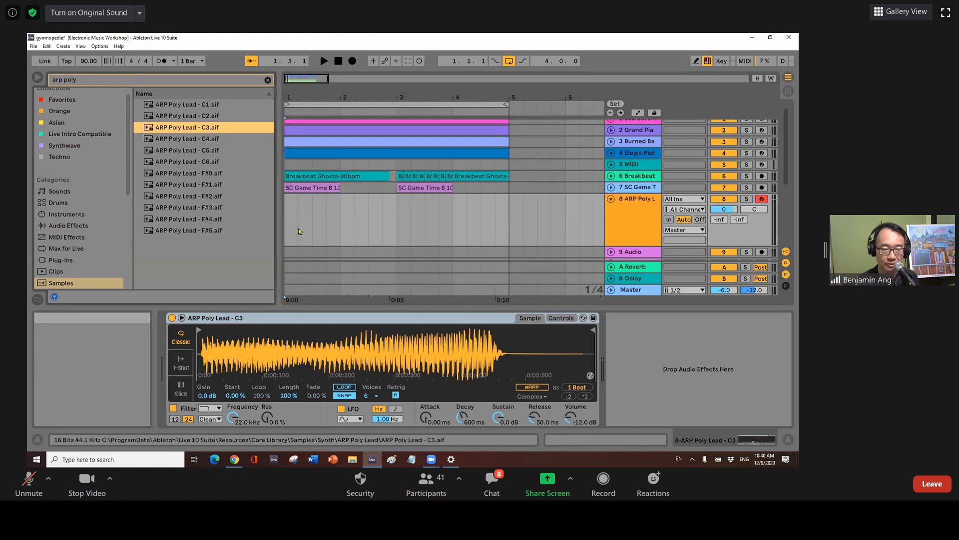
Audition the new sound, then create an empty bar 1–5 MIDI clip on track 8 with a taller note editor.
key("space")
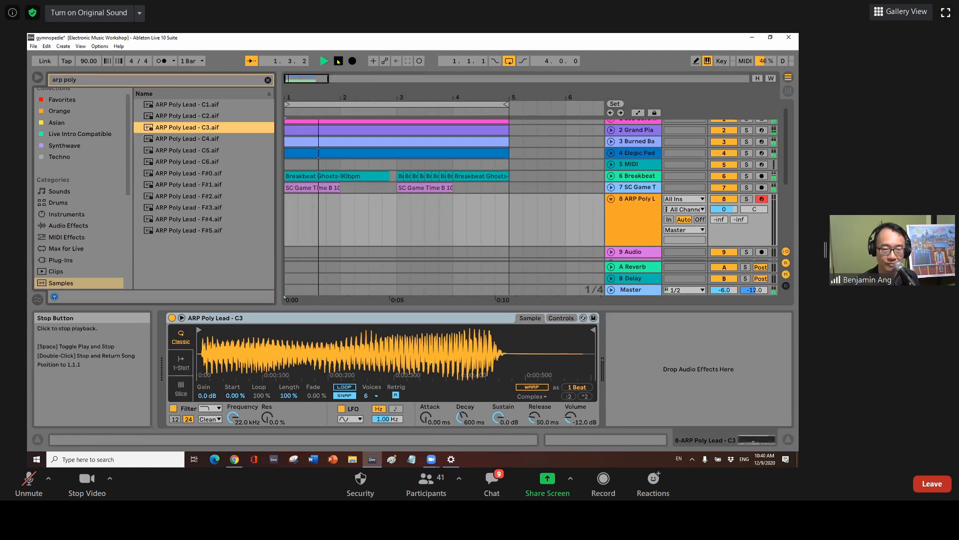
left_click(338, 61)
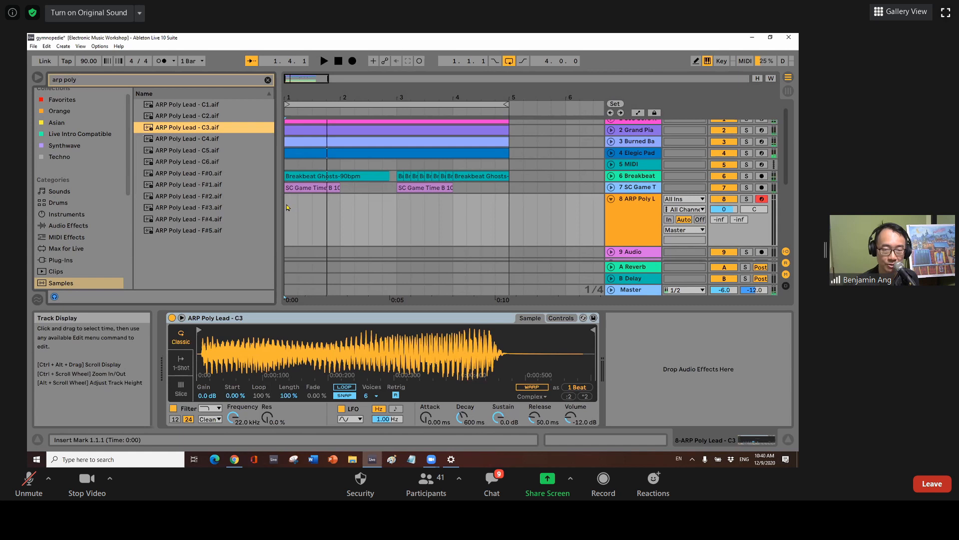
left_click_drag(287, 206, 506, 210)
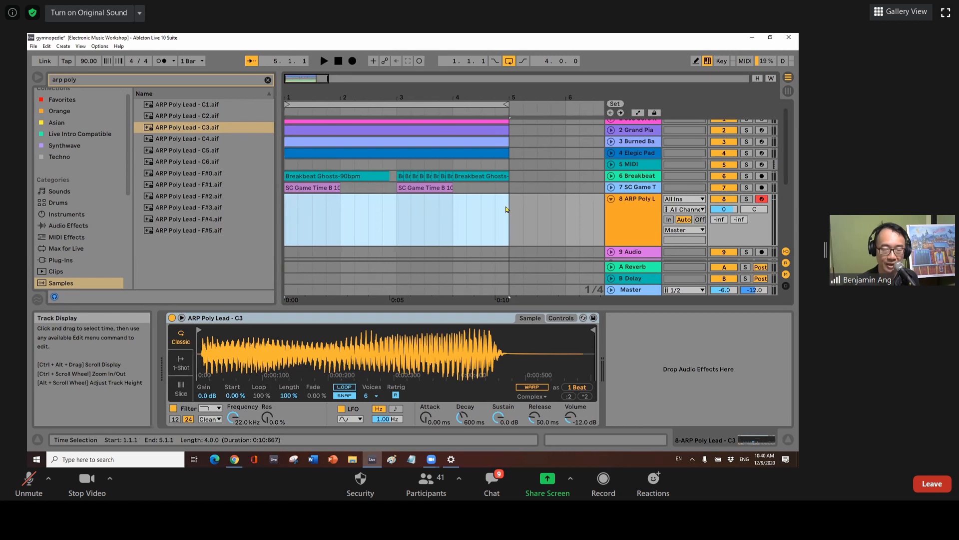
right_click(335, 207)
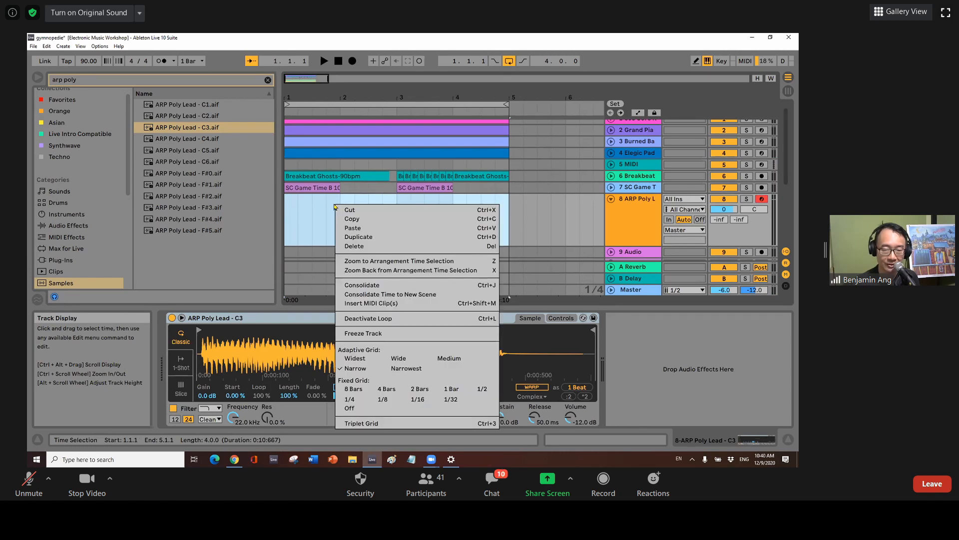
left_click(373, 303)
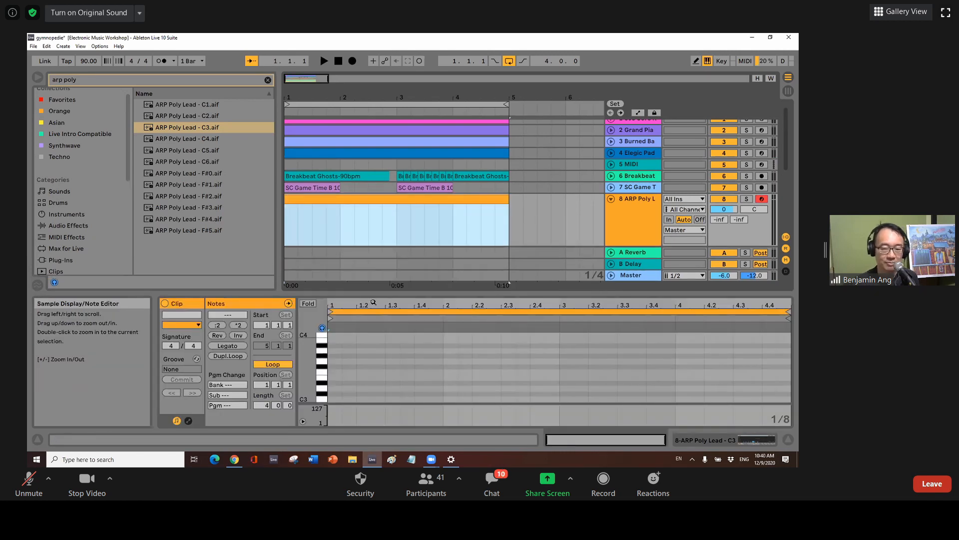
left_click_drag(380, 294, 379, 246)
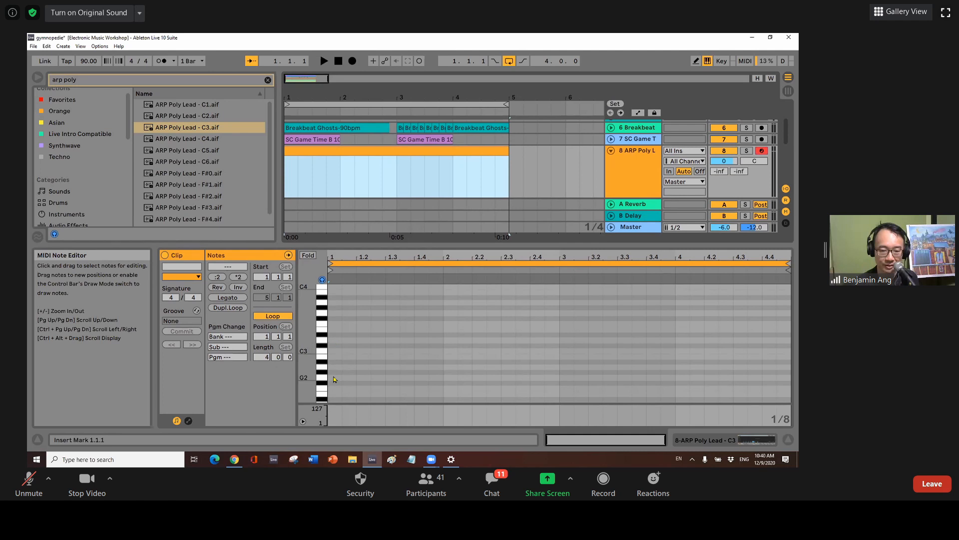
Draw C3 and E3 notes in bar 1, then C3 and A2 in bar 2.
double_click(332, 351)
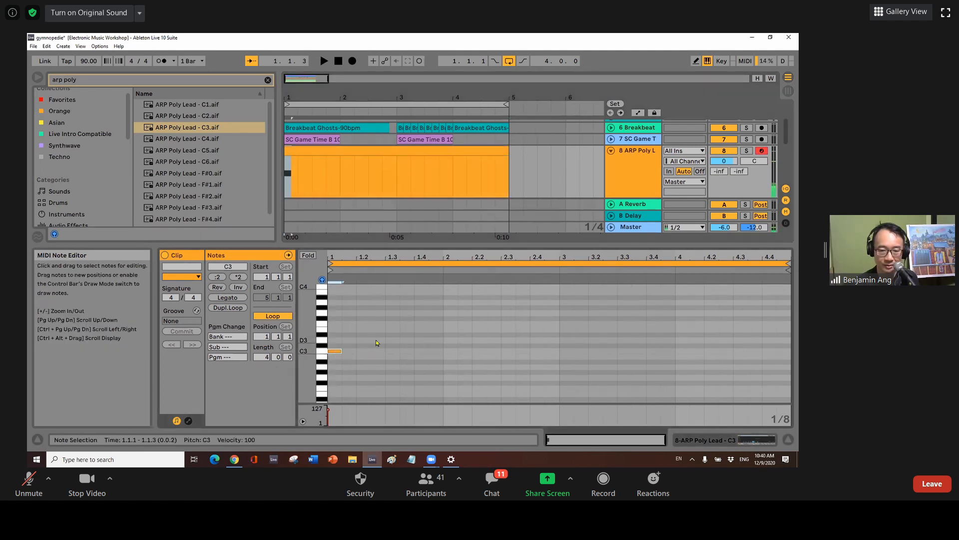
double_click(390, 330)
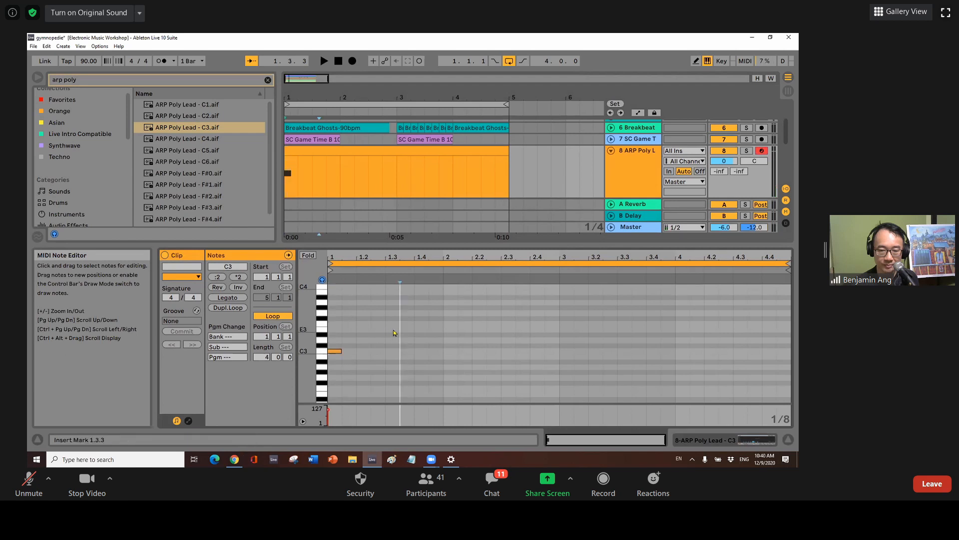
left_click(451, 355)
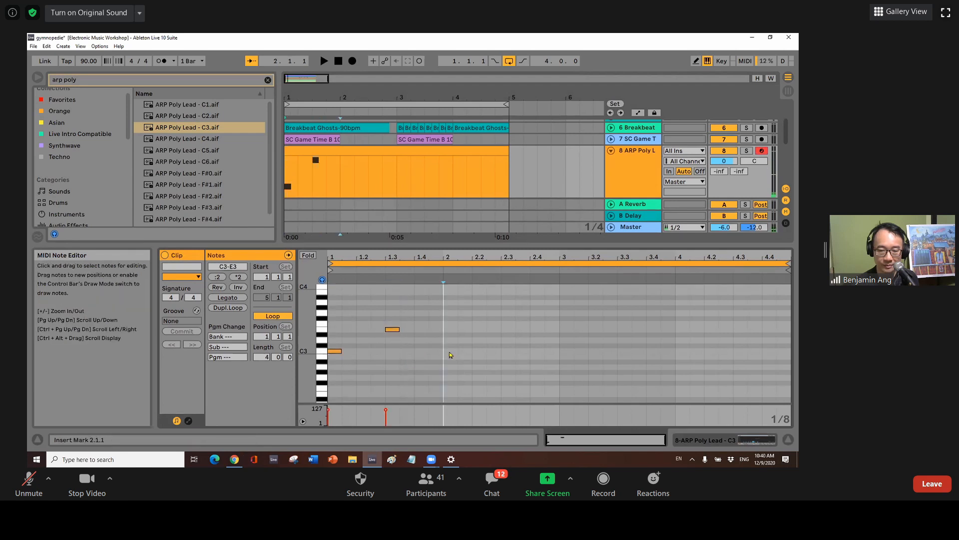
double_click(450, 352)
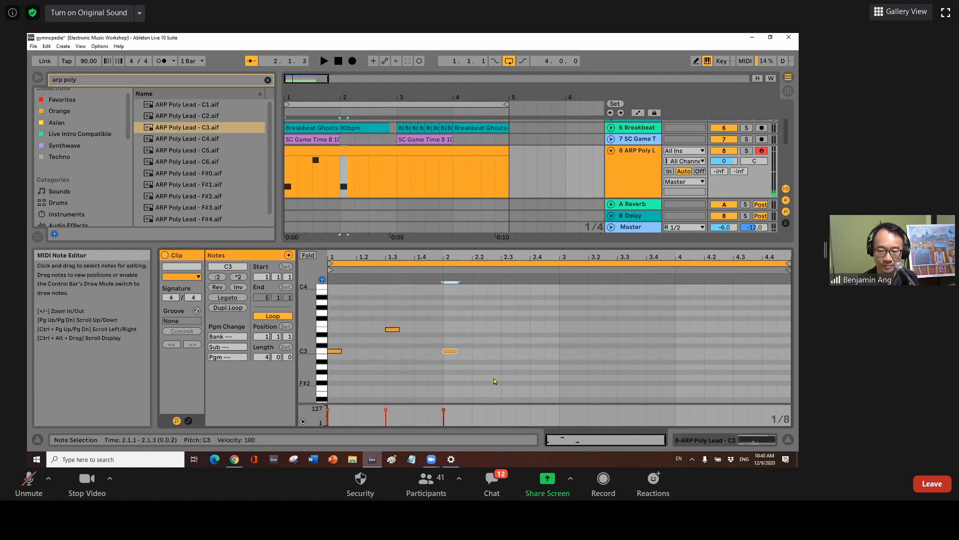
double_click(509, 367)
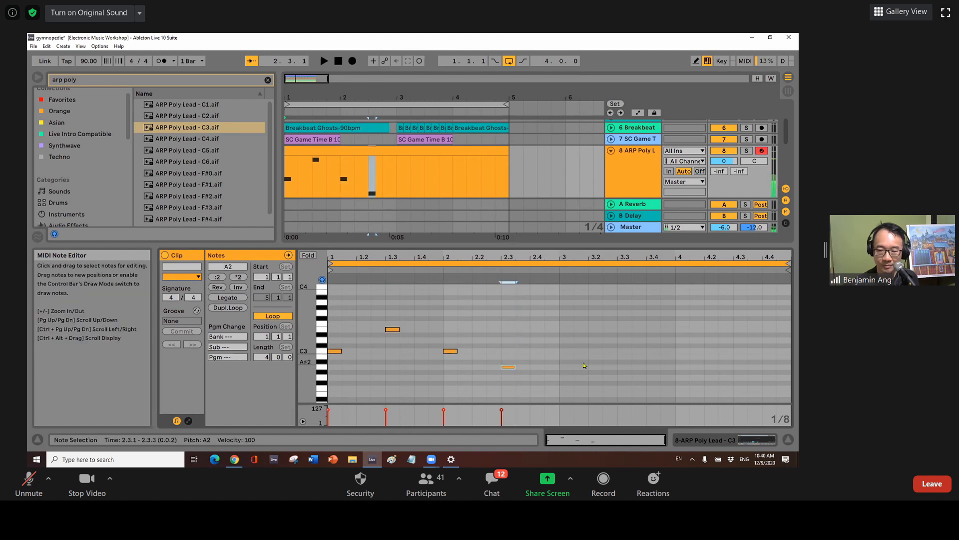
Draw F3 and D3 notes in bar 3 and C3 and A2 in bar 4, then play the arpeggio.
double_click(569, 324)
double_click(625, 340)
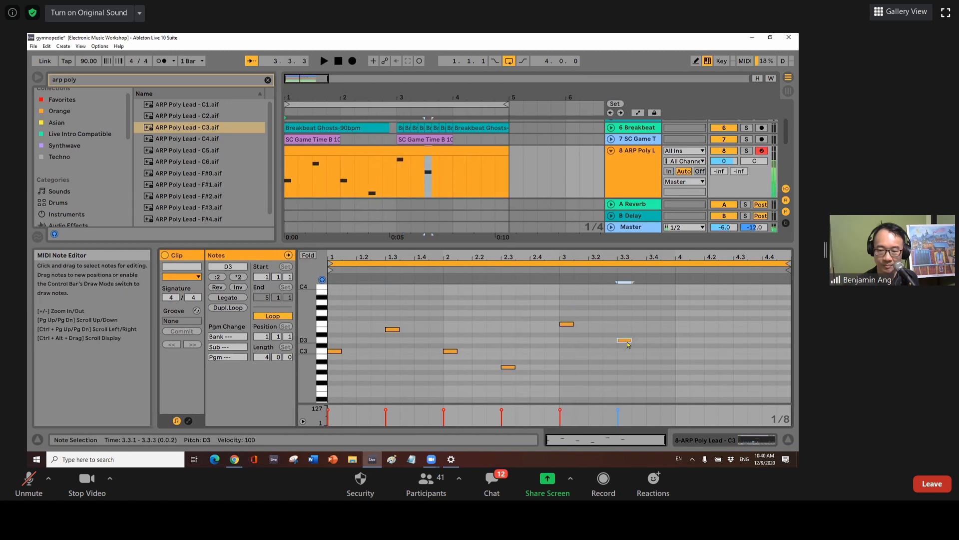
left_click(681, 353)
double_click(681, 352)
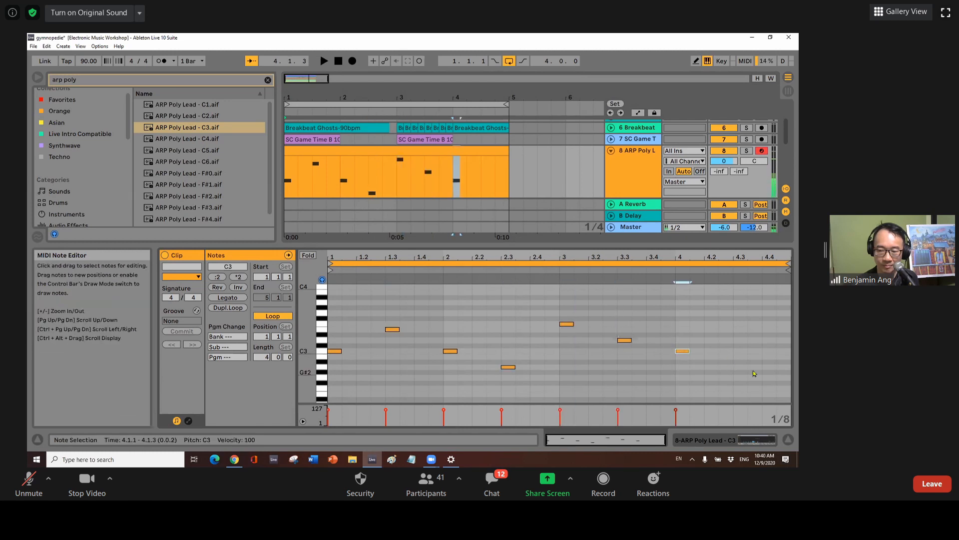
double_click(769, 366)
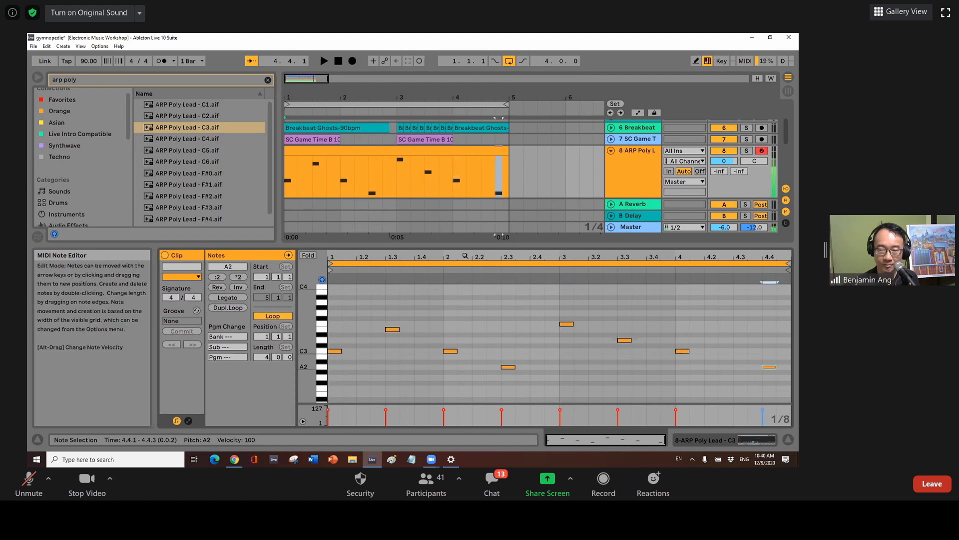
left_click(324, 61)
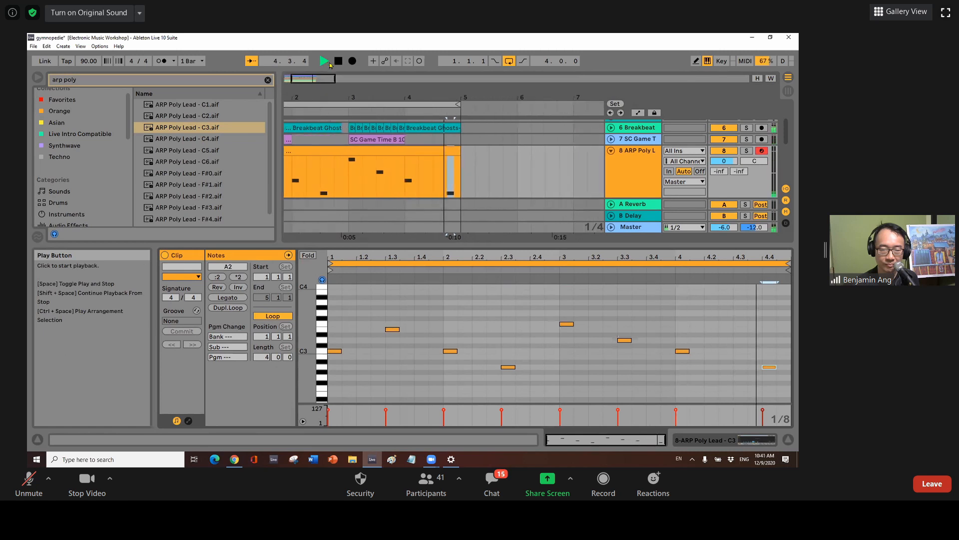
Move the last A2 note from beat 4.4 to 4.3, audition it, and show track 8's Simpler.
left_click(338, 61)
left_click(771, 367)
left_click_drag(771, 368, 741, 368)
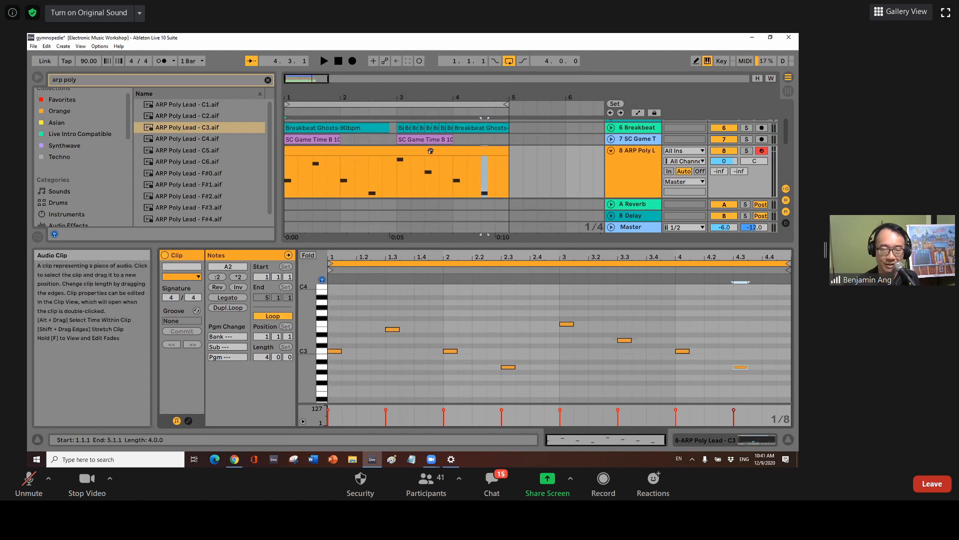
left_click(324, 61)
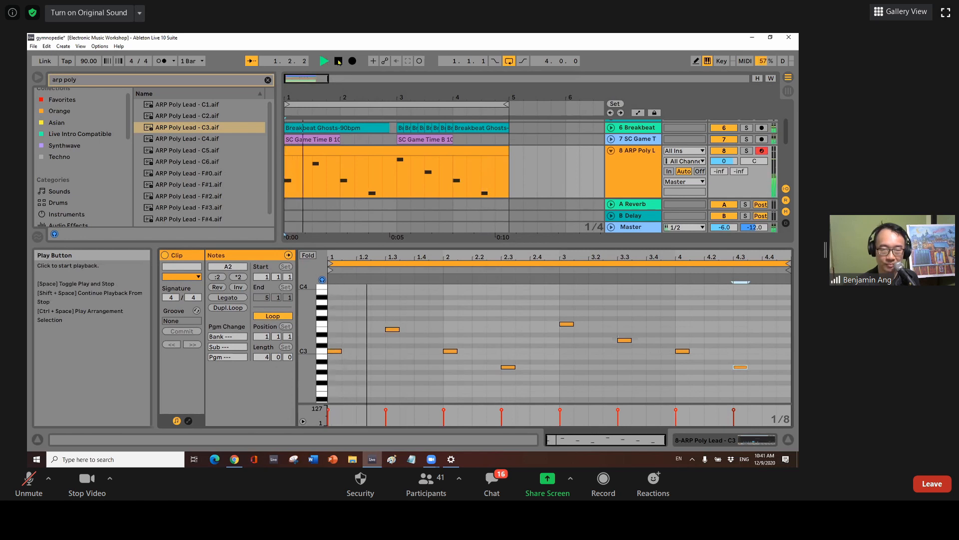
left_click(338, 61)
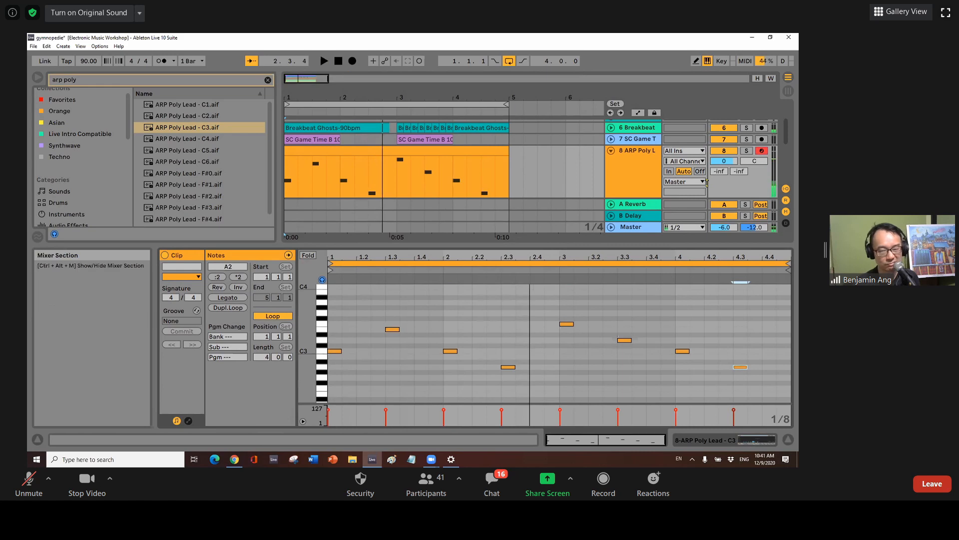
double_click(631, 152)
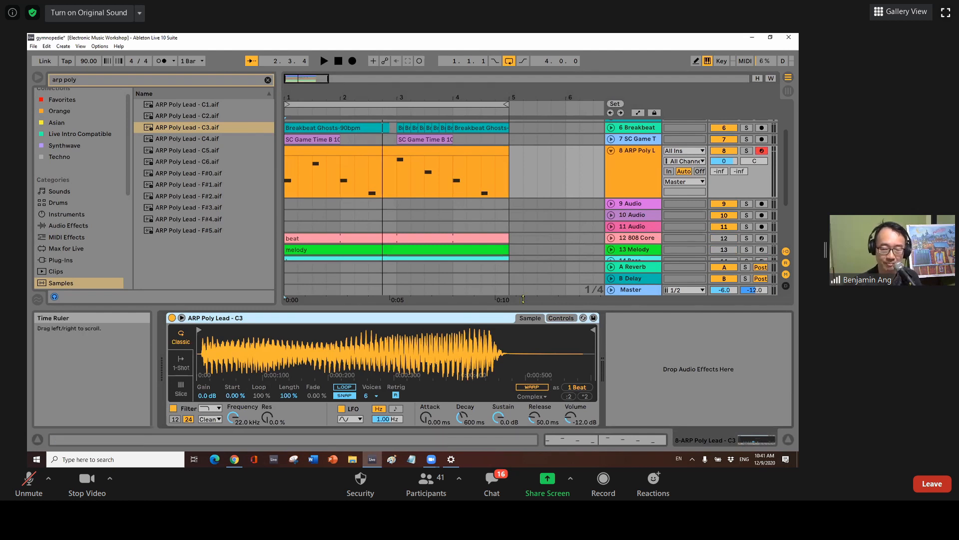
Show the Simpler Controls view and solo track 8 ARP Poly Lead.
left_click(561, 319)
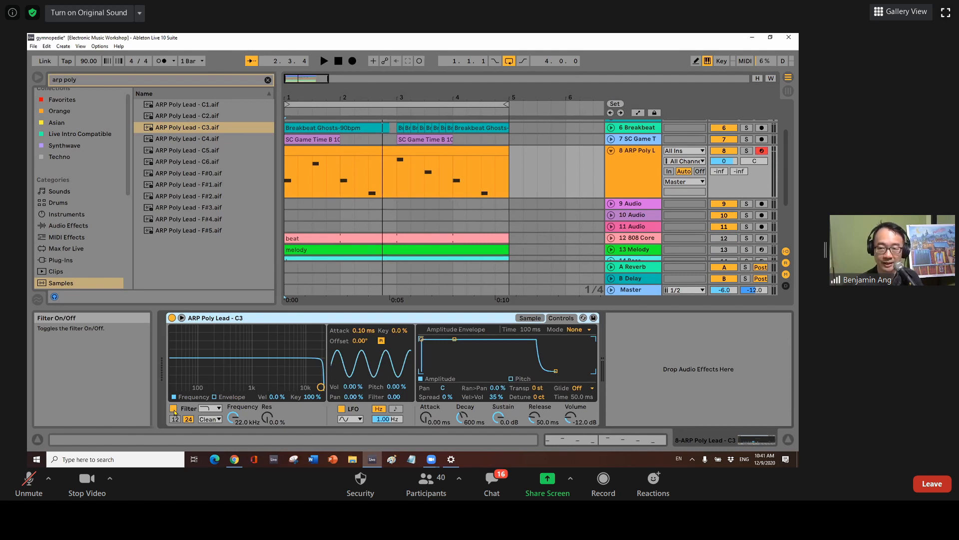
left_click(747, 151)
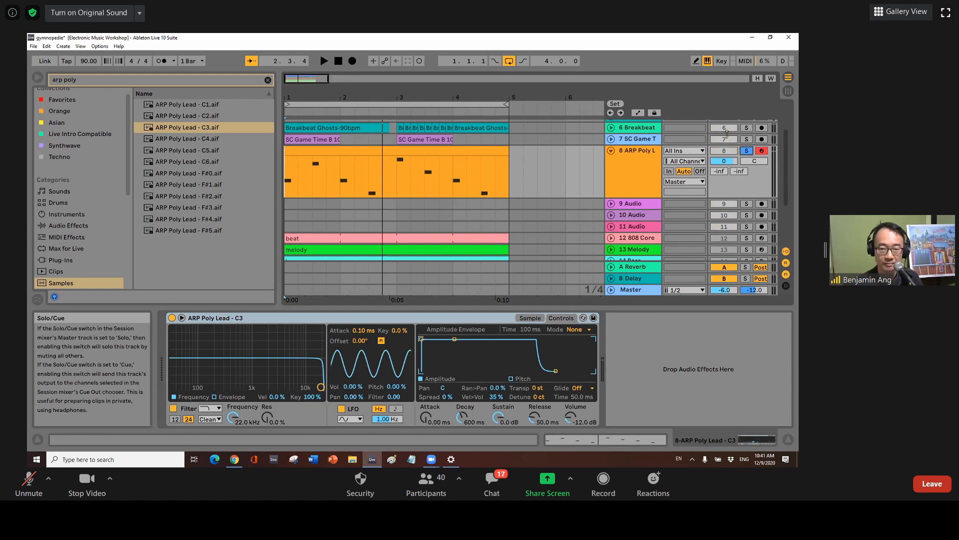
Shape the Simpler filter to 9.29 kHz cutoff with 54% resonance and sync the LFO to 1/16.
left_click(324, 61)
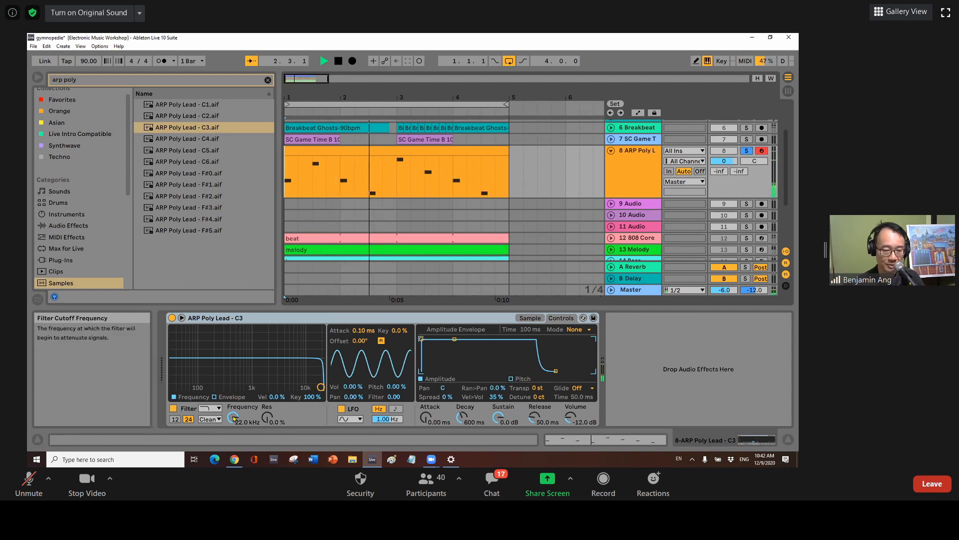
left_click_drag(320, 387, 268, 387)
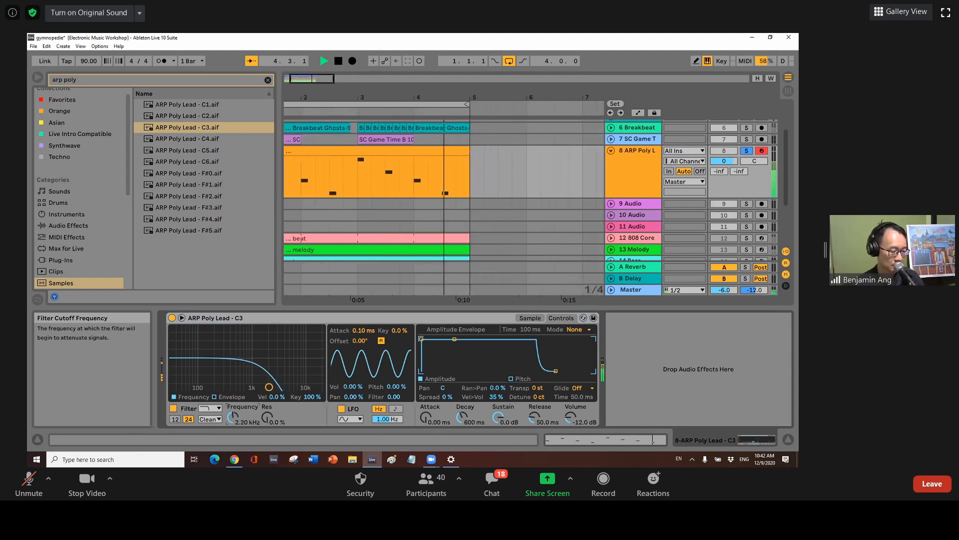
left_click_drag(232, 416, 233, 410)
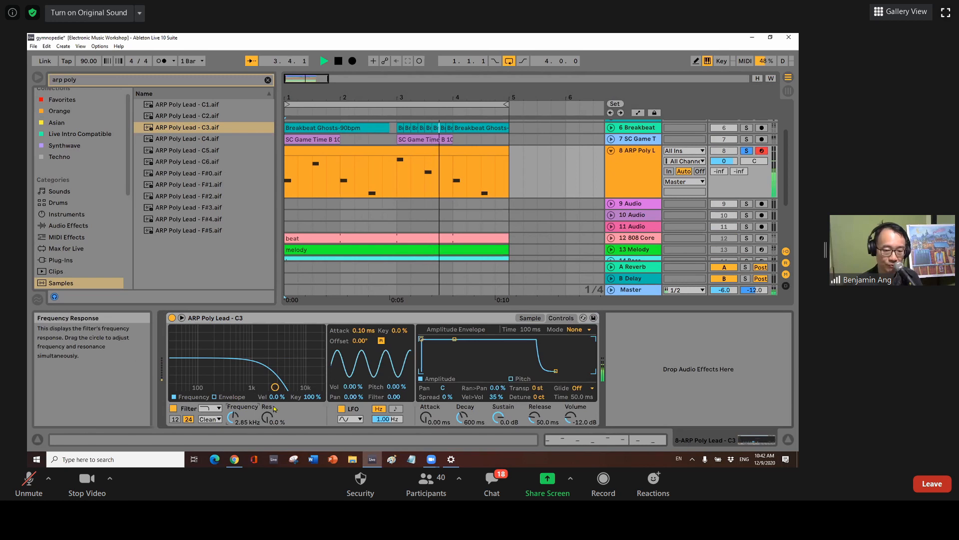
left_click_drag(269, 422, 269, 394)
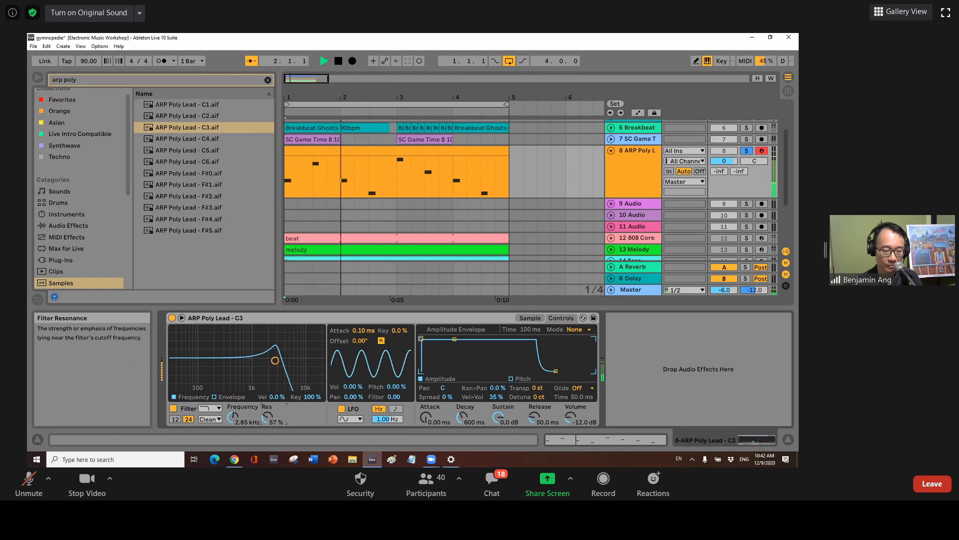
left_click_drag(233, 419, 264, 415)
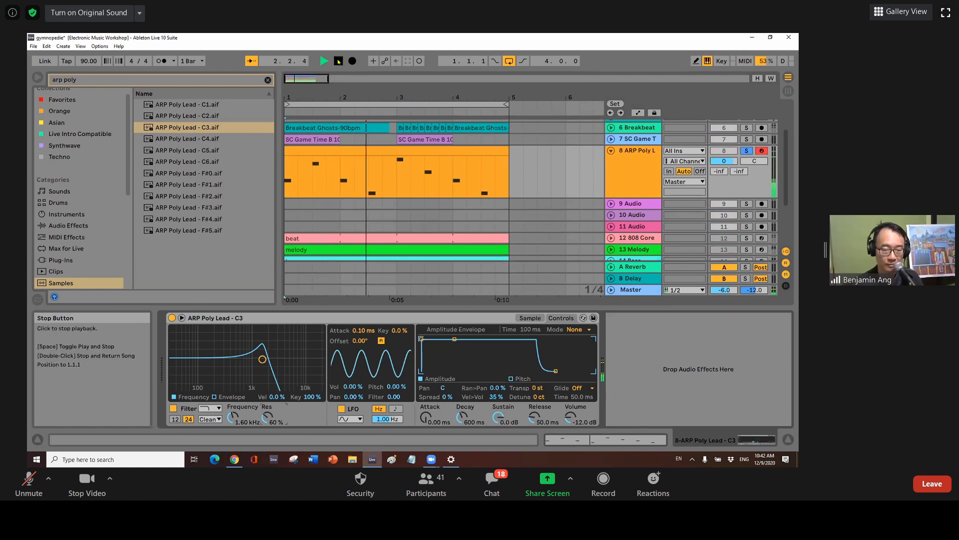
key("space")
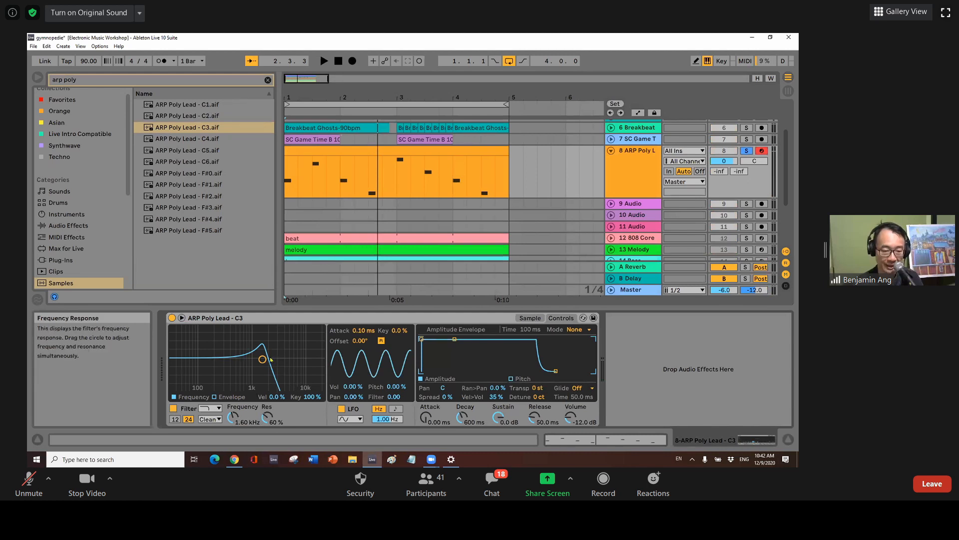
left_click_drag(263, 359, 301, 362)
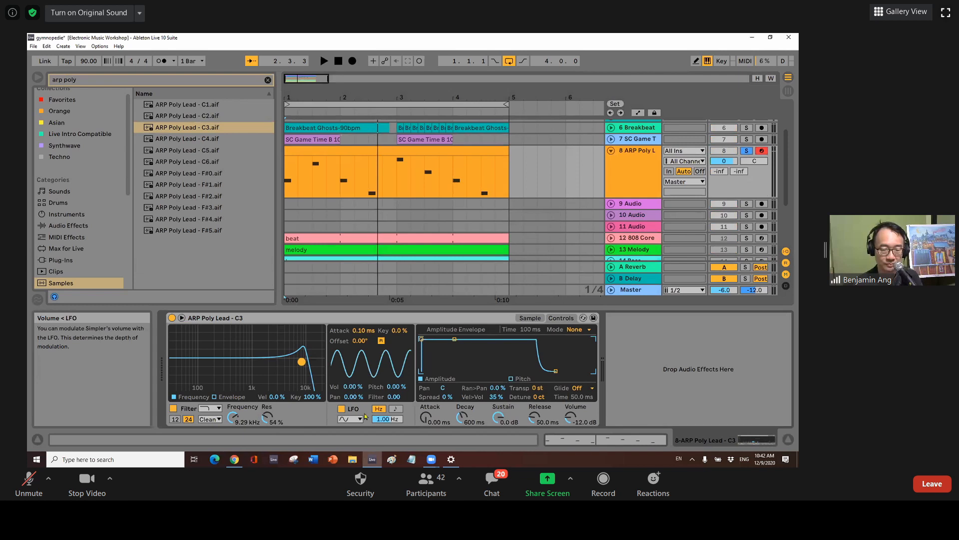
left_click(396, 409)
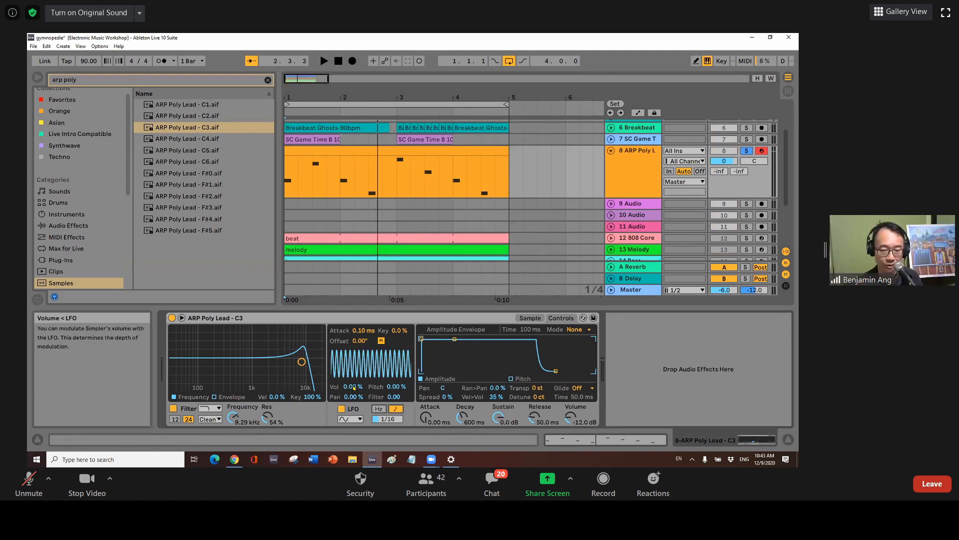
Audition the 100% LFO volume pulse on the lead, then select the ARP Poly Lead clip.
left_click(324, 61)
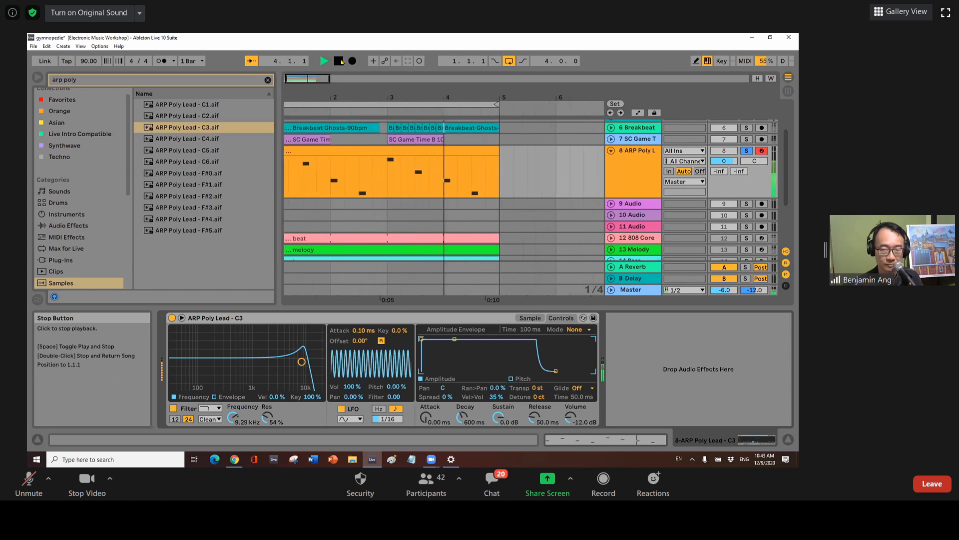
left_click(339, 61)
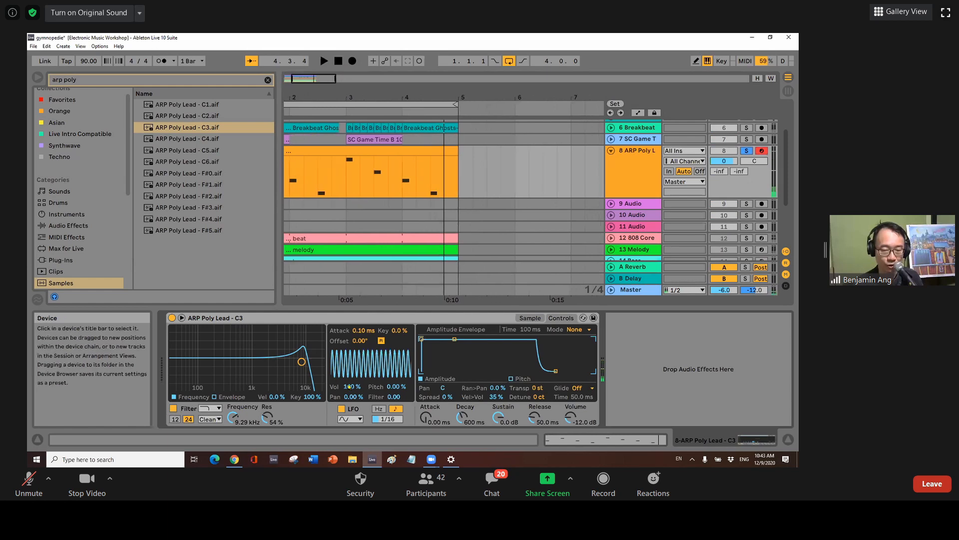
left_click(345, 150)
Lengthen each bar's first note (C3, C3, F3, C3) to one beat and play the clip back.
double_click(345, 150)
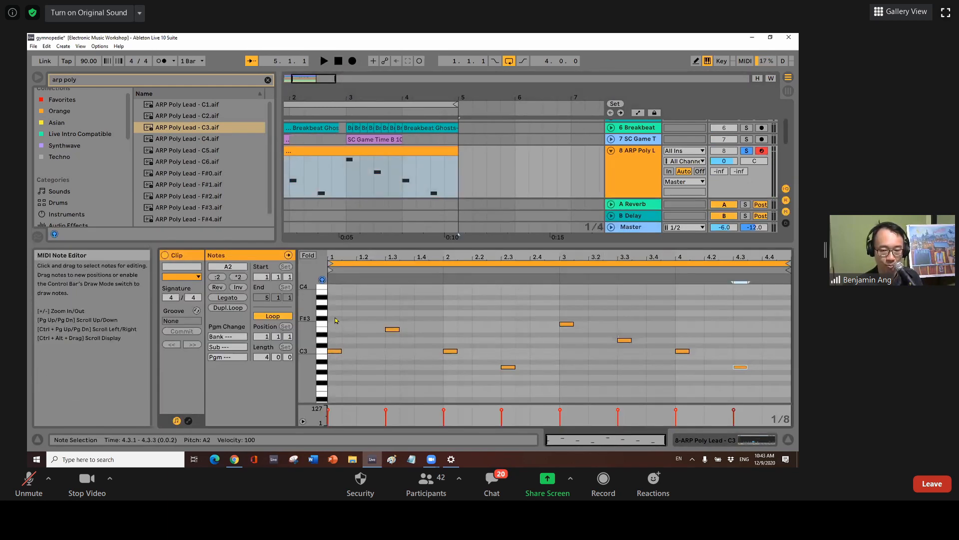
left_click_drag(340, 352, 356, 352)
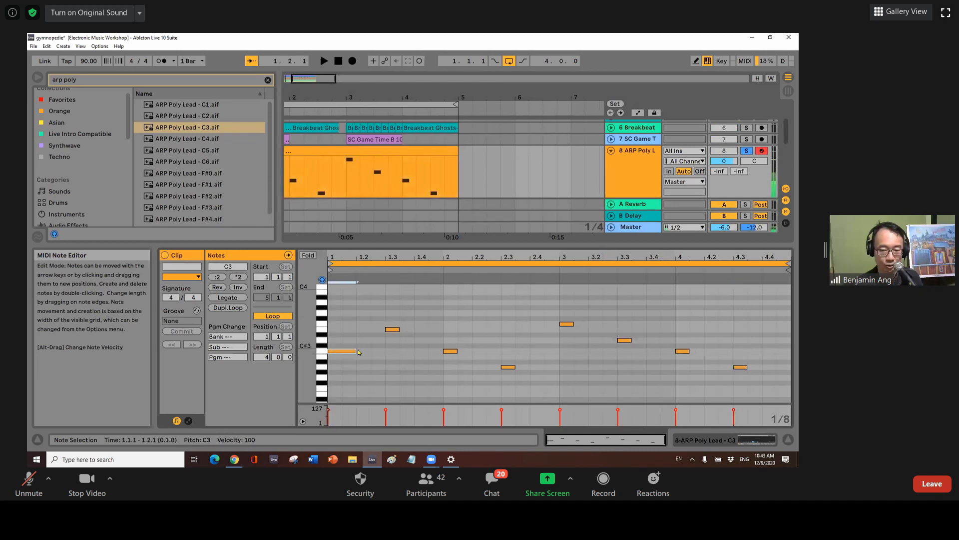
left_click(451, 351)
left_click_drag(467, 350, 471, 350)
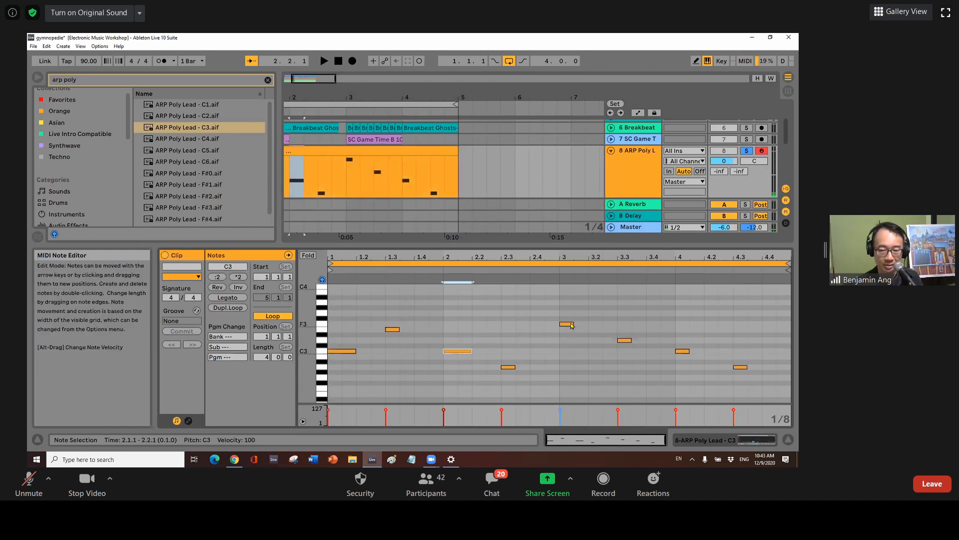
left_click_drag(573, 323, 588, 324)
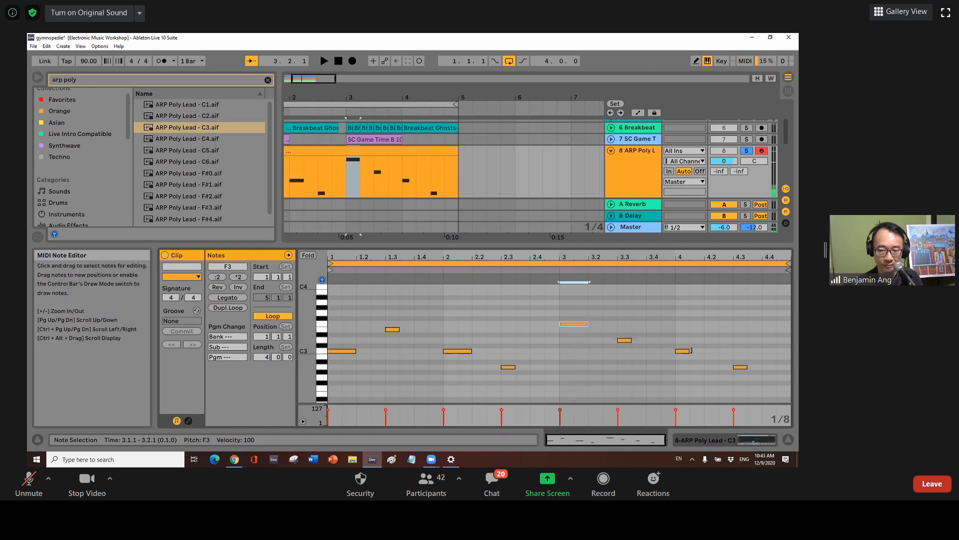
left_click_drag(689, 350, 704, 351)
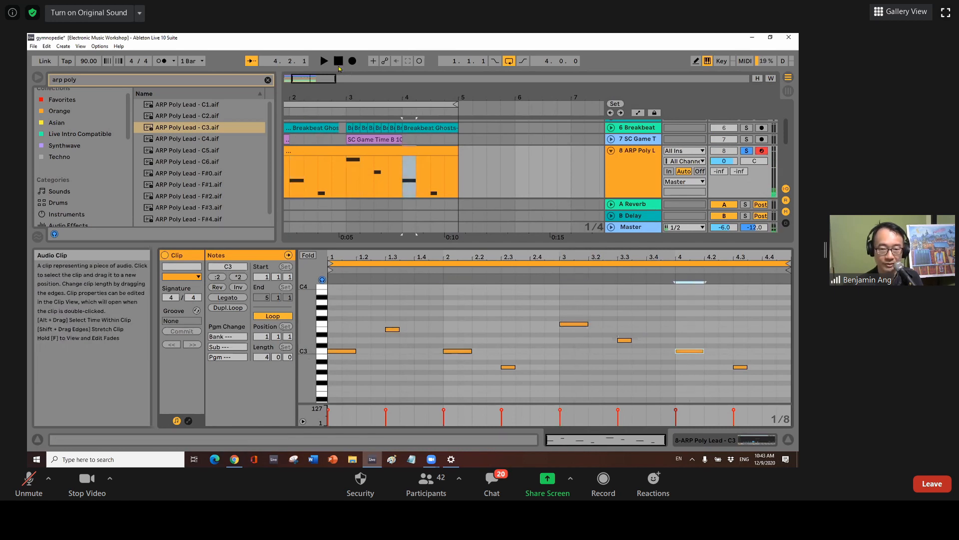
left_click(323, 61)
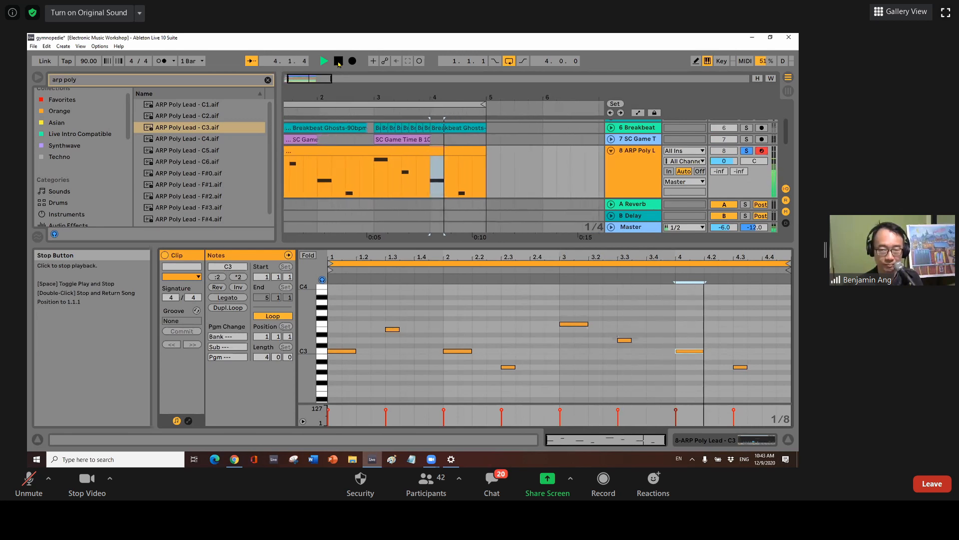
left_click(338, 61)
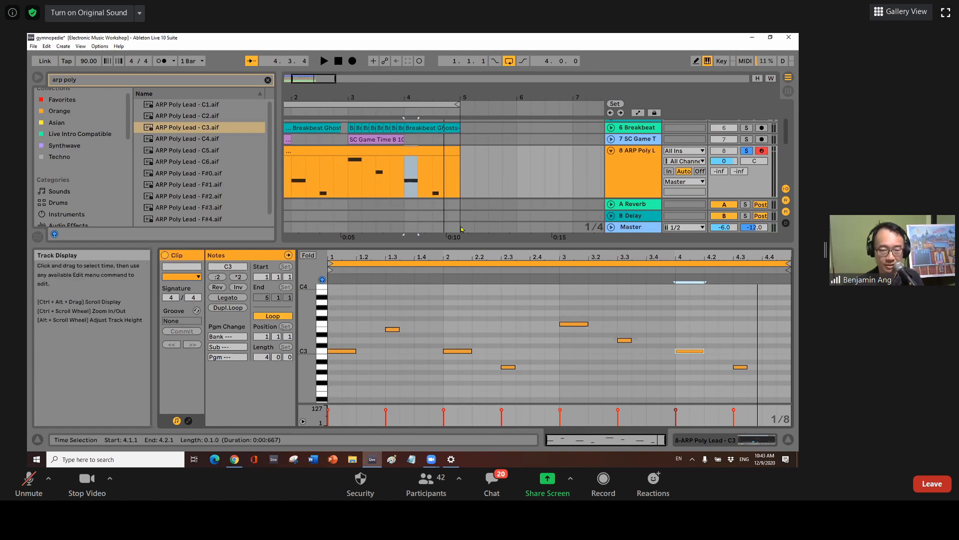
Reopen the ARP Poly Lead Simpler and set LFO Vol to 0% and LFO Pitch to 100%.
left_click(643, 154)
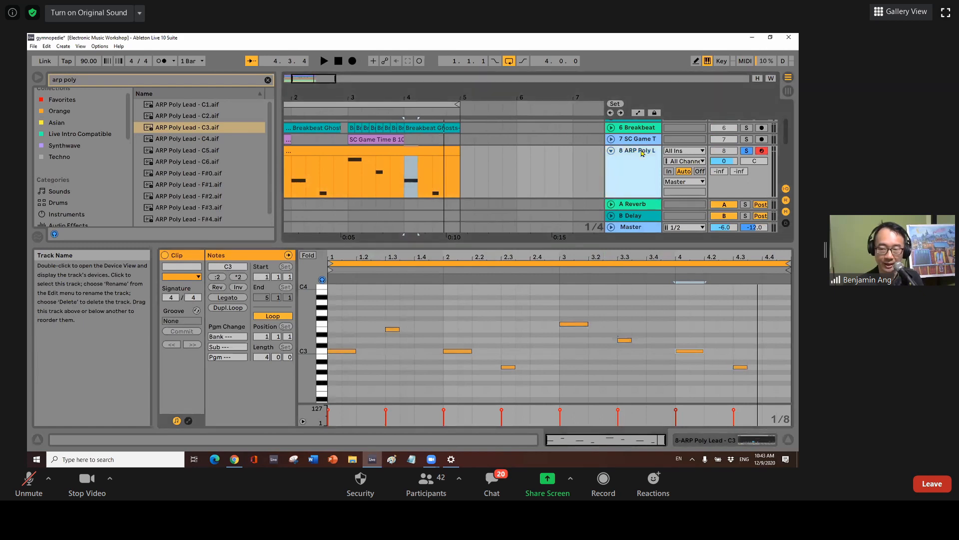
double_click(643, 153)
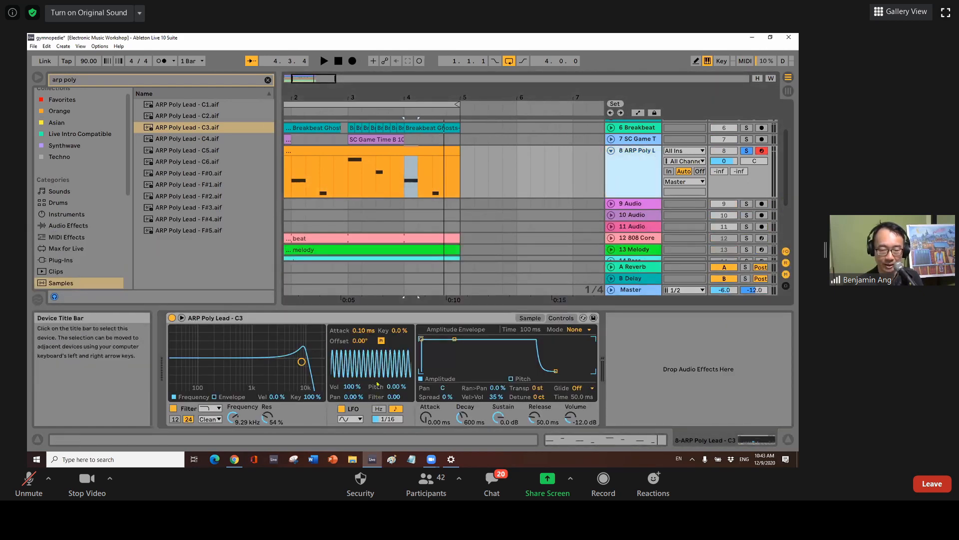
left_click_drag(353, 387, 353, 437)
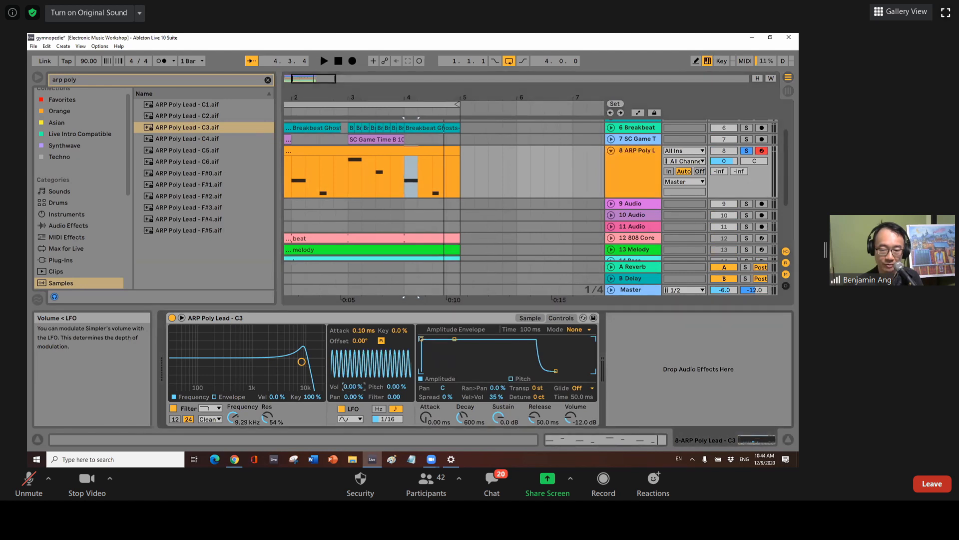
left_click_drag(401, 387, 401, 337)
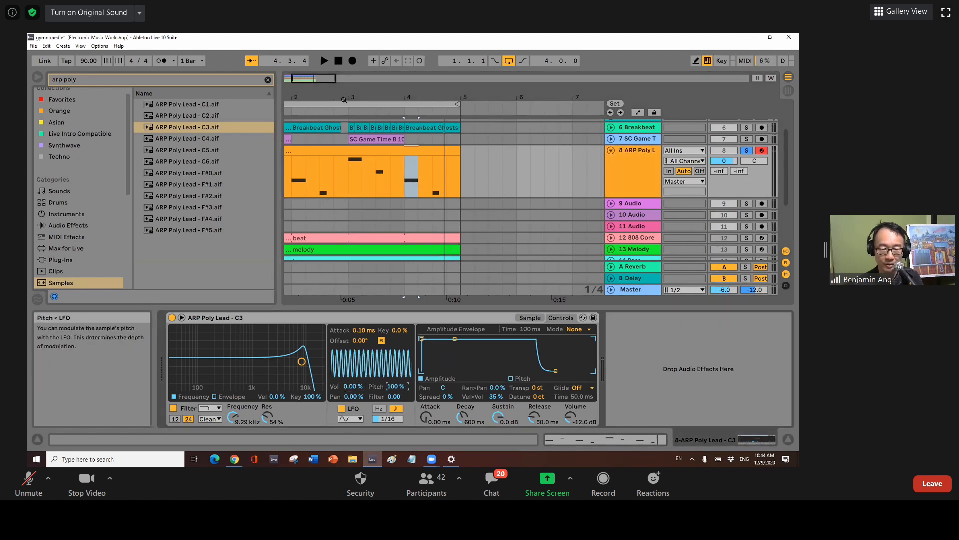
Audition the pitch wobble, then return the LFO Pitch amount to 0%.
left_click(326, 63)
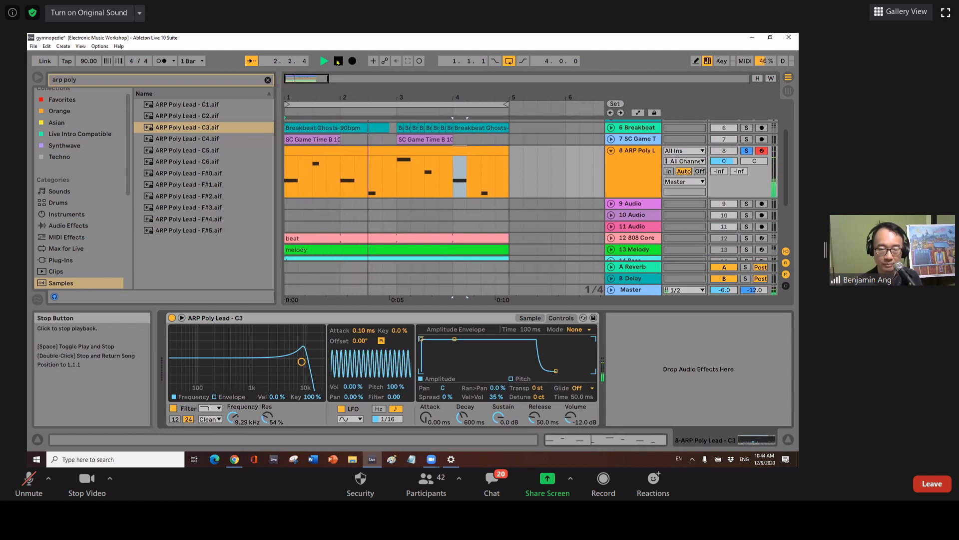
left_click(338, 61)
left_click_drag(388, 387, 388, 445)
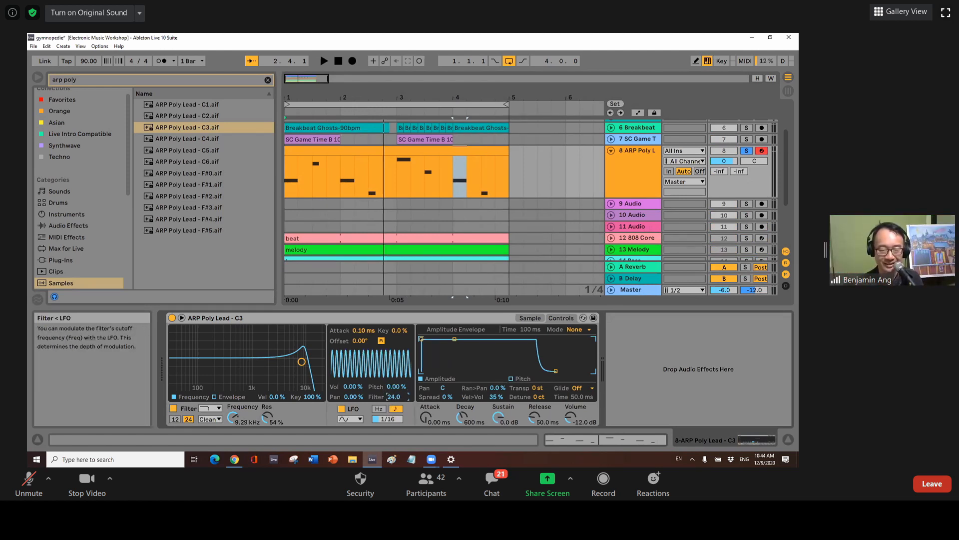
Audition the lead, then drop the LFO Filter amount from 24.0 to 0.
left_click(323, 61)
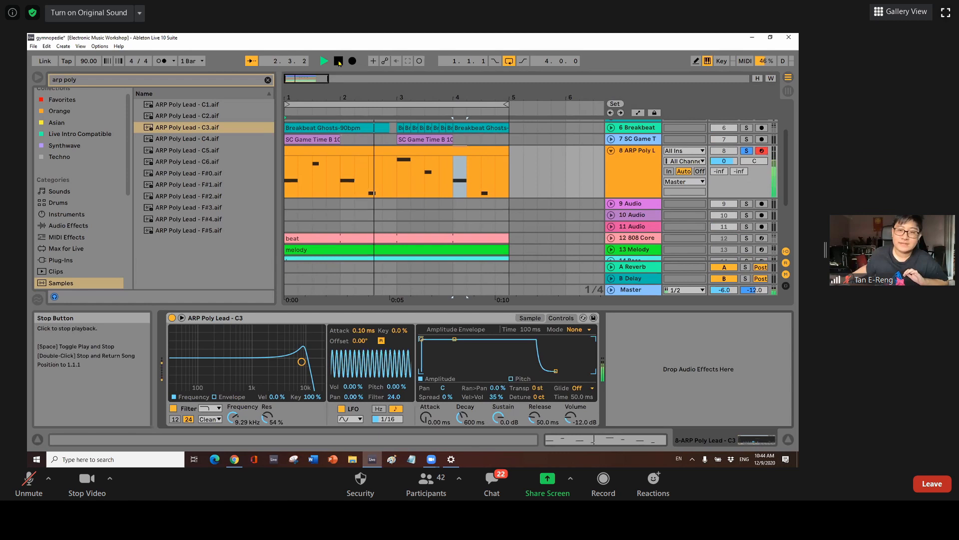
left_click(339, 61)
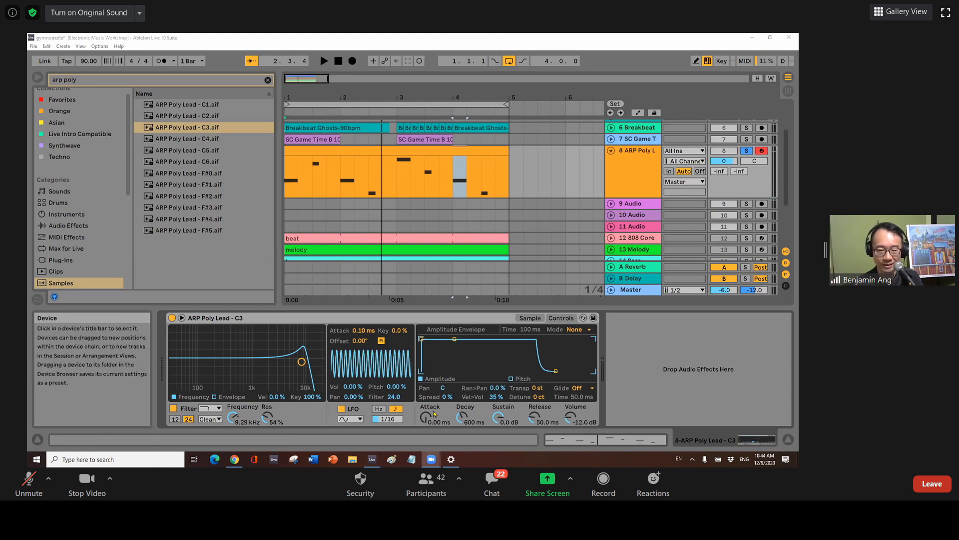
left_click_drag(394, 398, 395, 450)
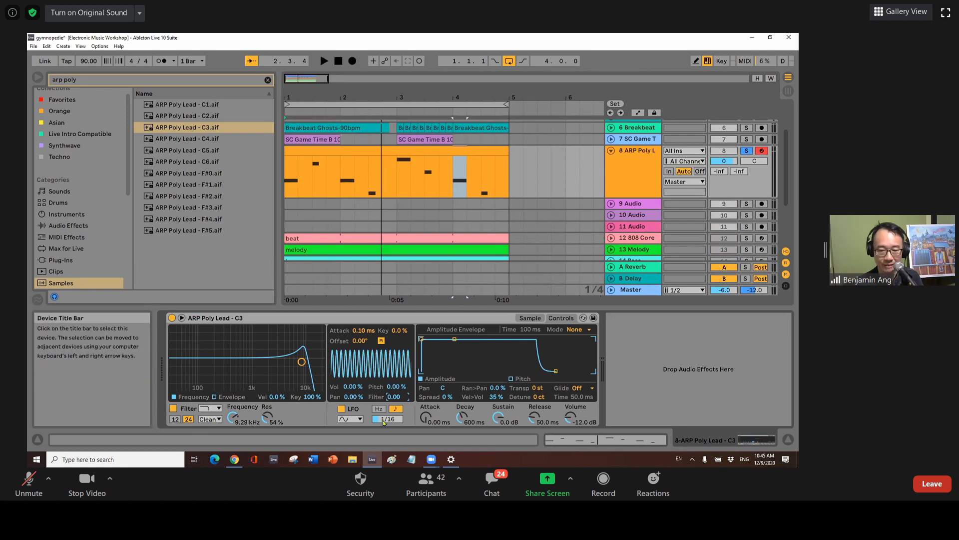
Slow the synced LFO rate and set LFO volume modulation back to 100%.
left_click(399, 423)
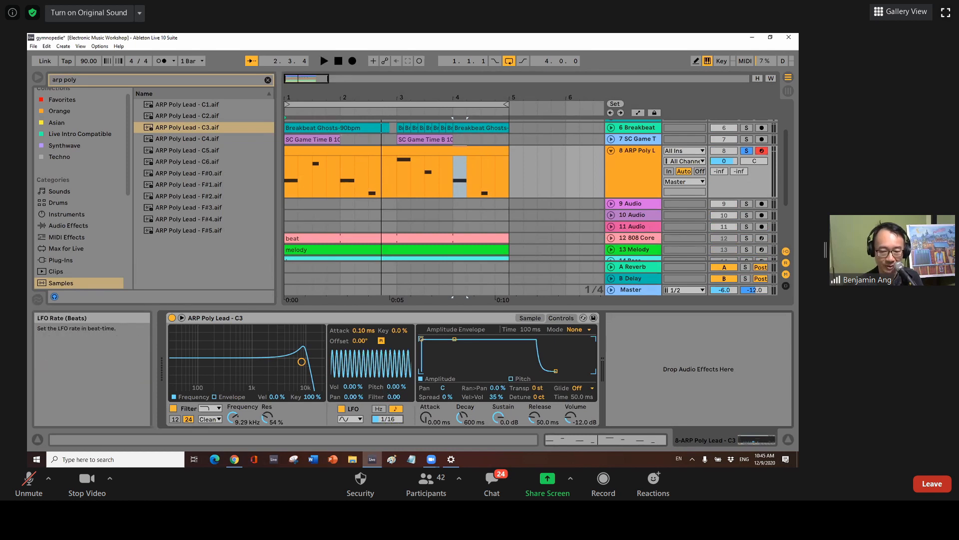
left_click_drag(398, 422, 399, 410)
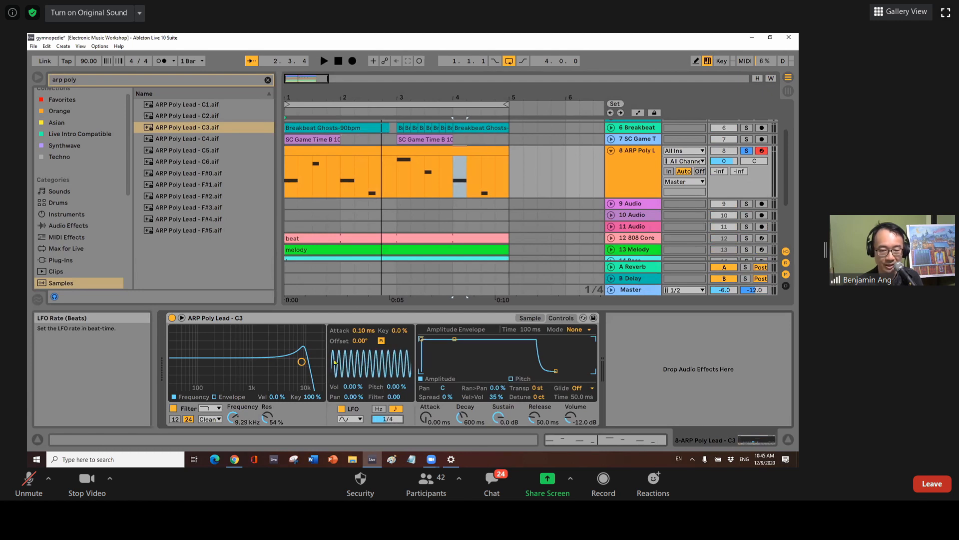
left_click_drag(352, 386, 346, 53)
Audition the slower pulse, then open the ARP Poly Lead clip in the note editor.
left_click(323, 61)
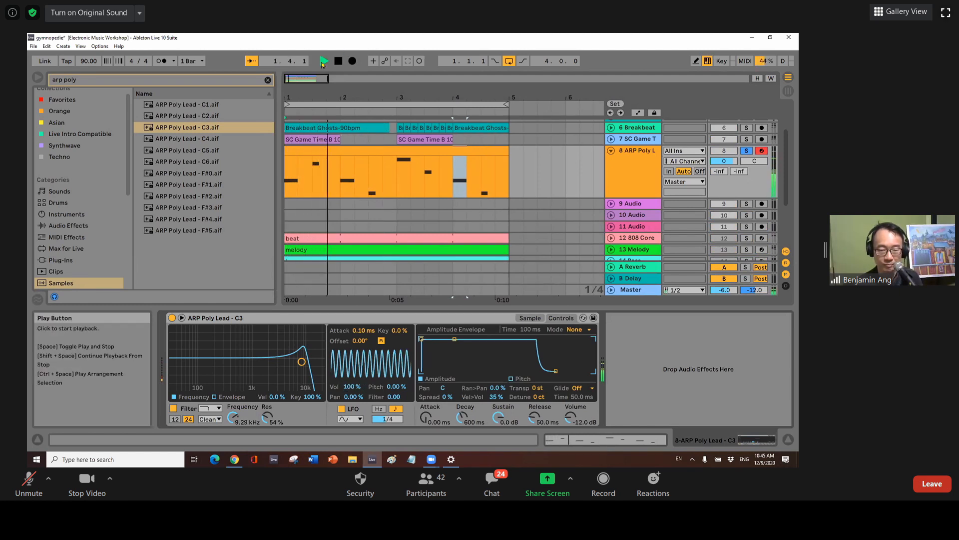
left_click(338, 61)
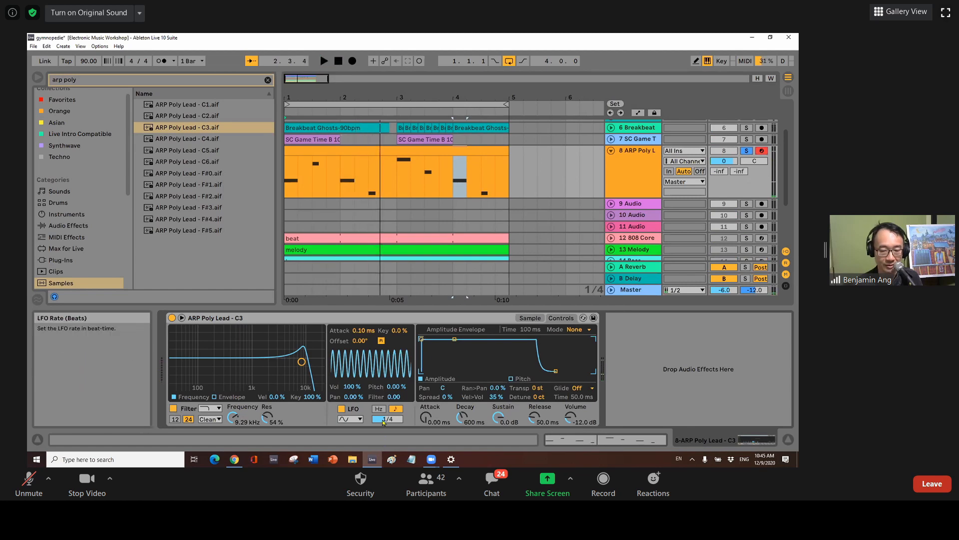
double_click(315, 157)
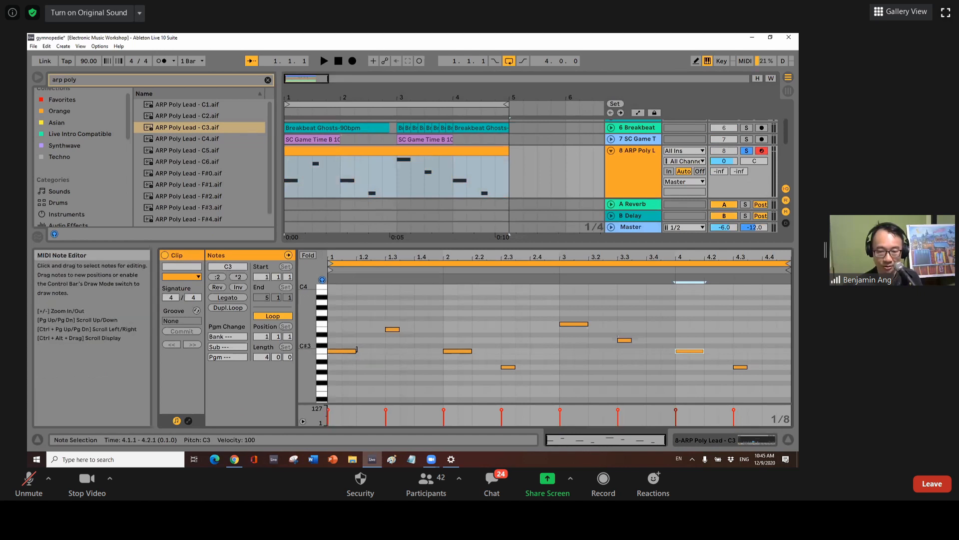
Lengthen the two short C3 notes, the E3 note and the A2 note.
left_click_drag(360, 350, 385, 351)
left_click_drag(471, 350, 498, 351)
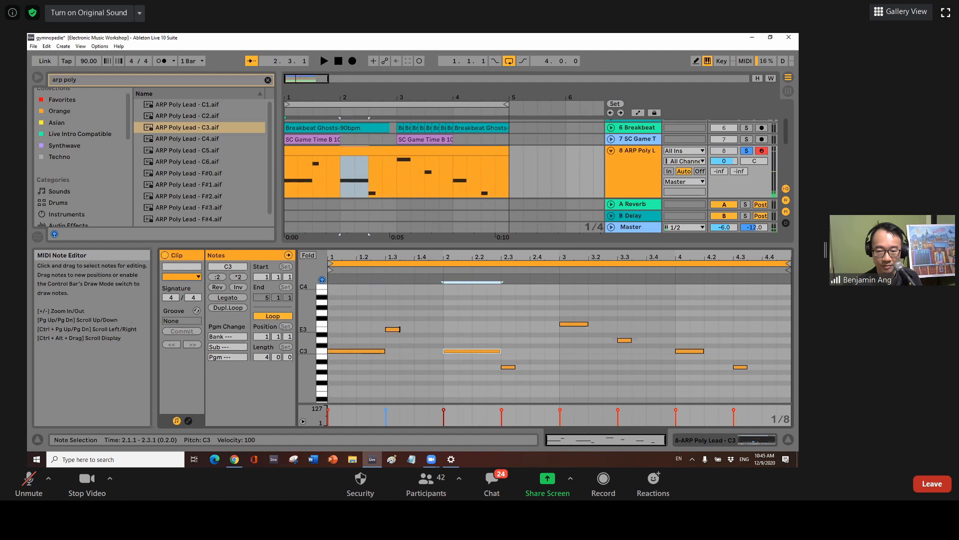
left_click_drag(399, 330, 437, 334)
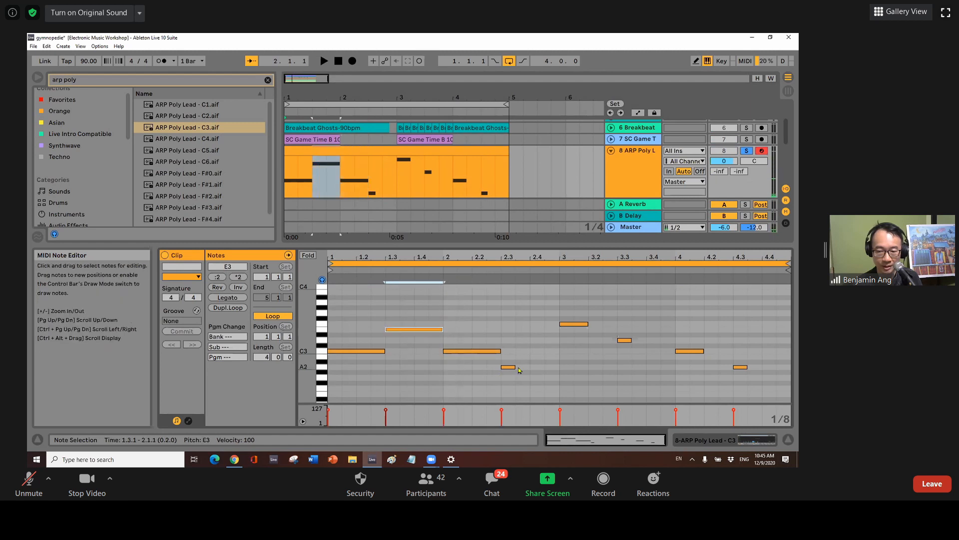
left_click_drag(516, 367, 559, 367)
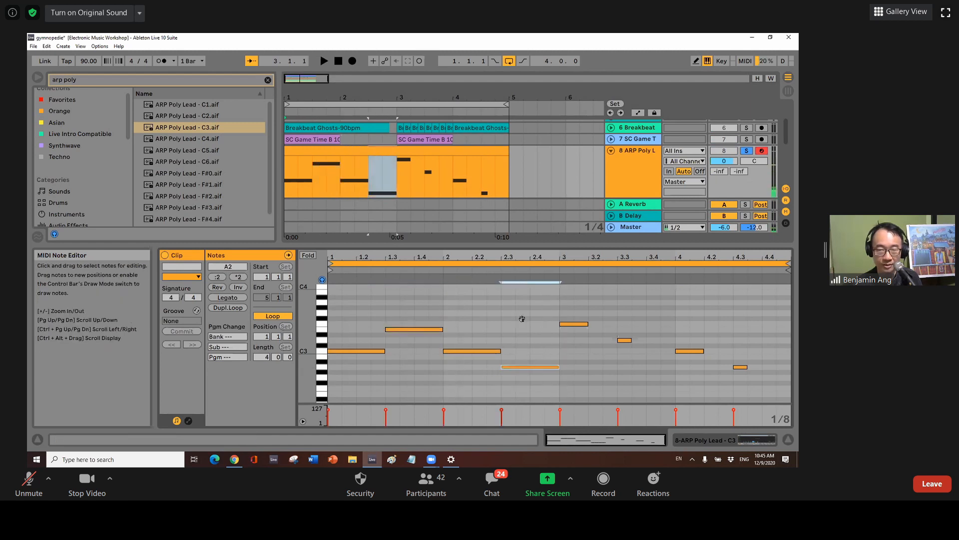
Play the clip to hear the longer notes, then bring back the Simpler device.
left_click(321, 62)
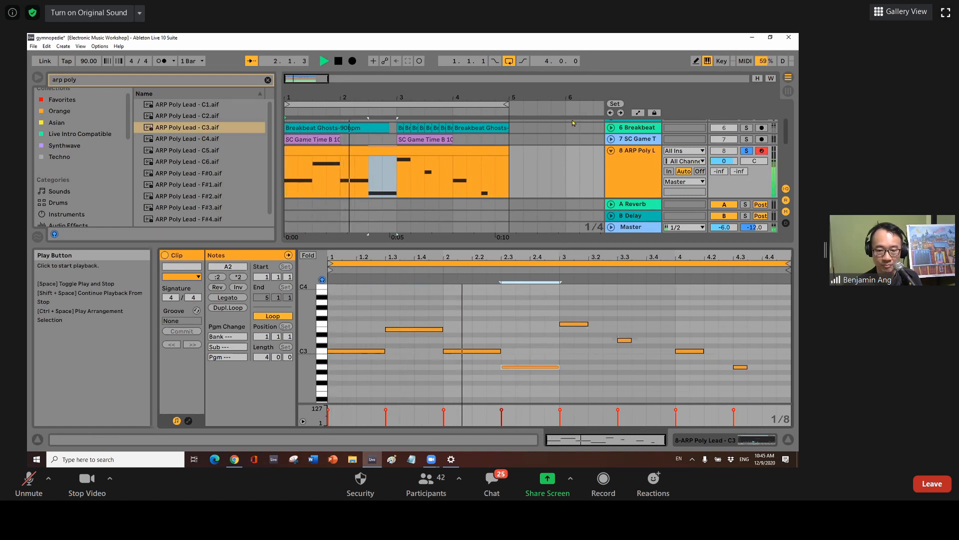
left_click(705, 440)
left_click(339, 61)
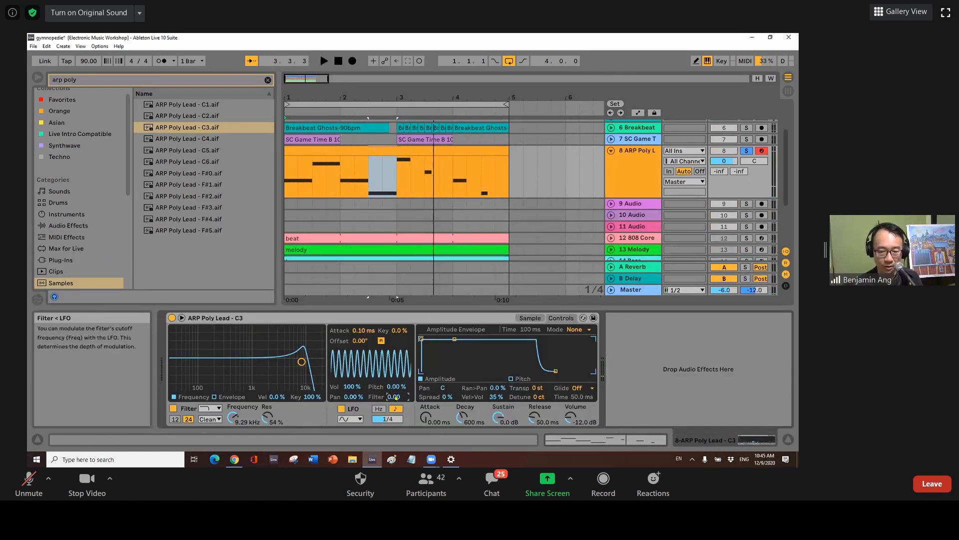
Set the LFO to 3/8 rate with 5.47% volume modulation, audition, then adjust the filter cutoff.
left_click_drag(387, 419, 387, 429)
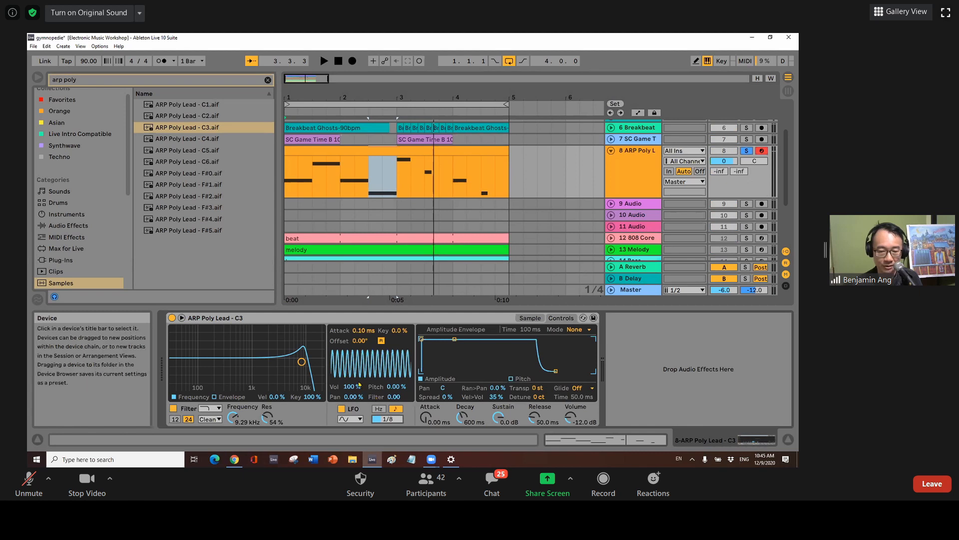
left_click_drag(348, 390, 348, 430)
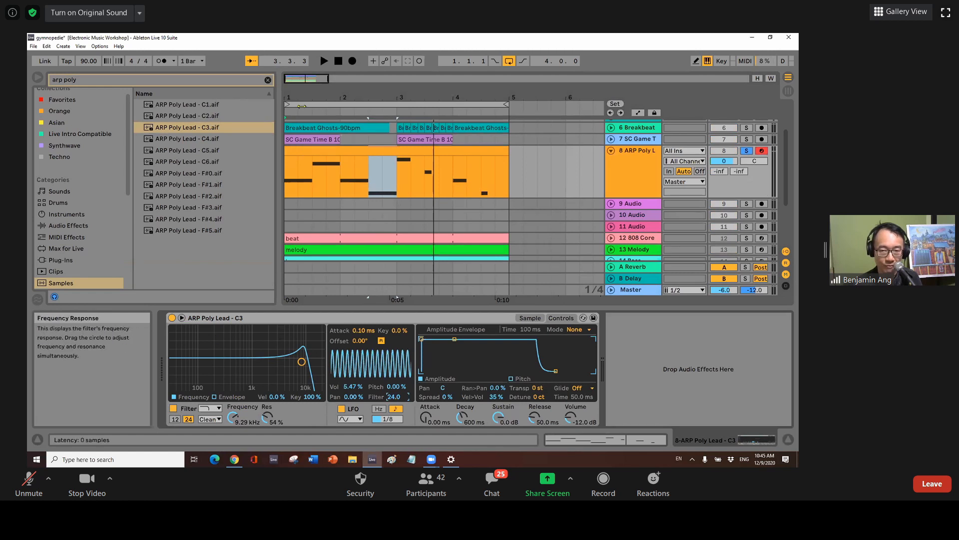
left_click(339, 60)
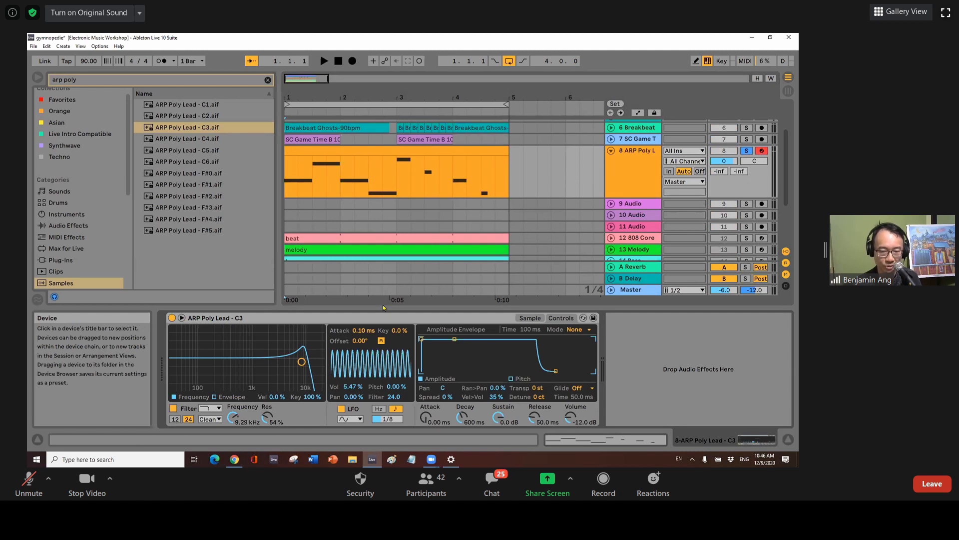
left_click(326, 60)
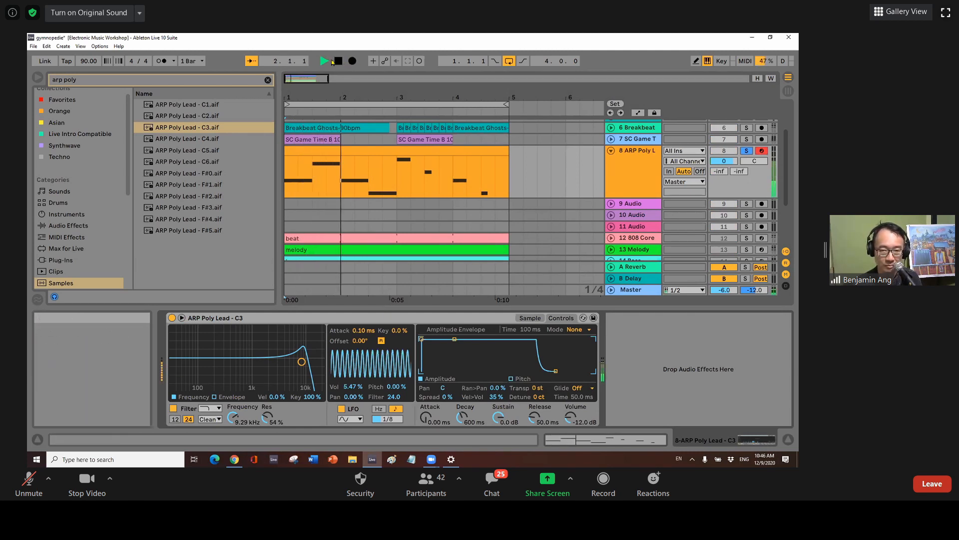
key("space")
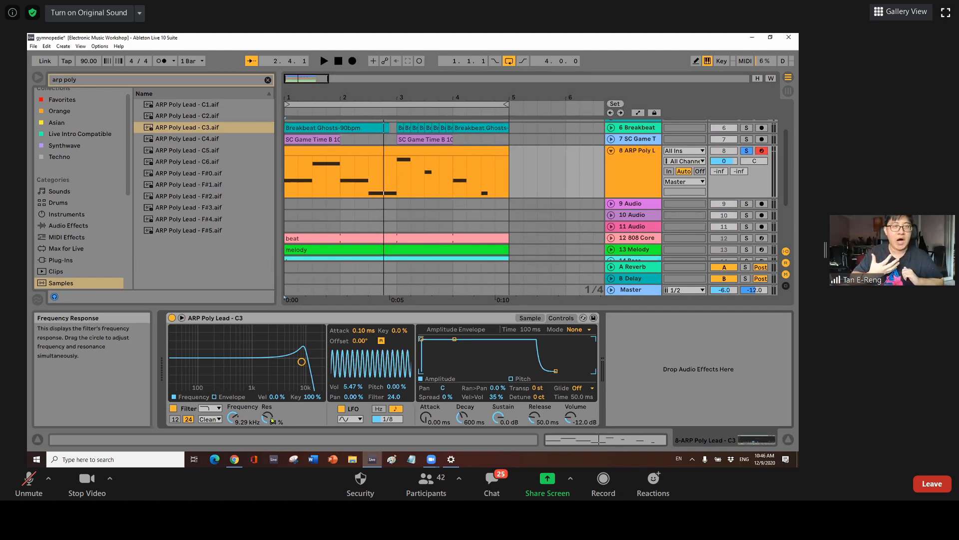
left_click_drag(233, 417, 233, 453)
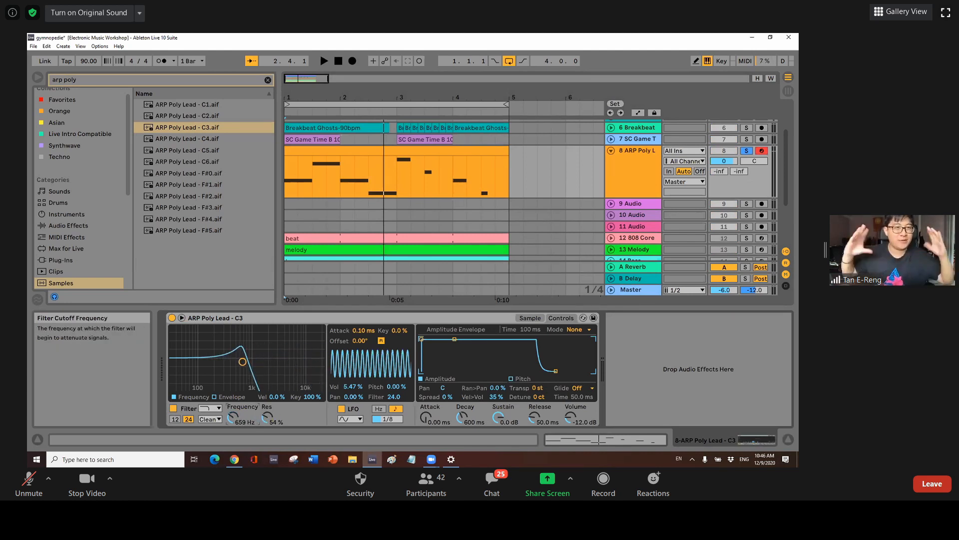
Sweep the filter cutoff down and up while playing, then open it to 22.0 kHz with 15% resonance.
left_click(339, 63)
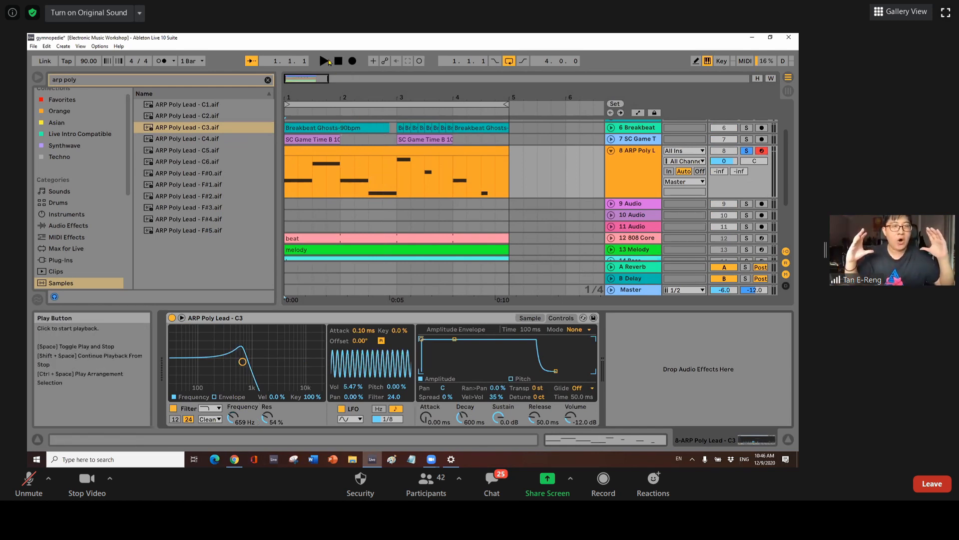
left_click_drag(243, 363, 184, 365)
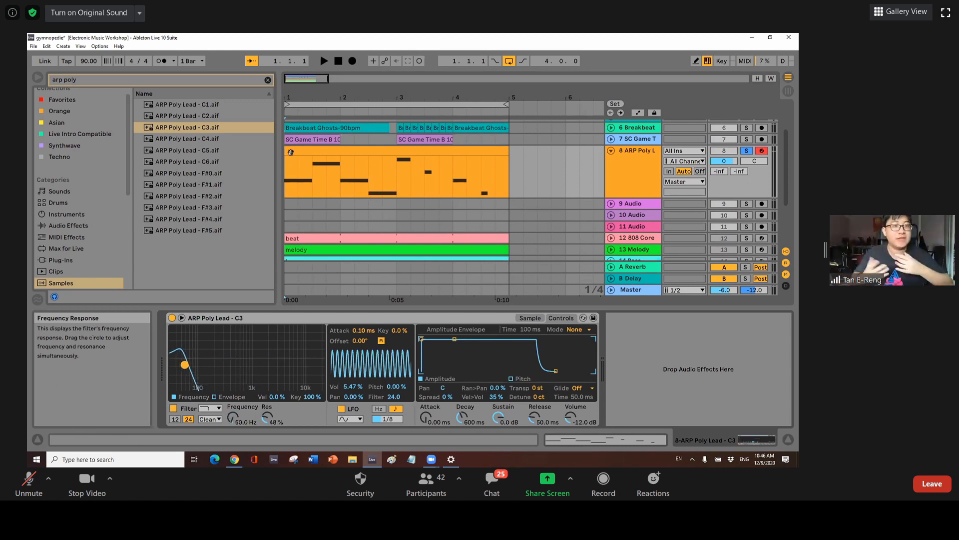
left_click(325, 62)
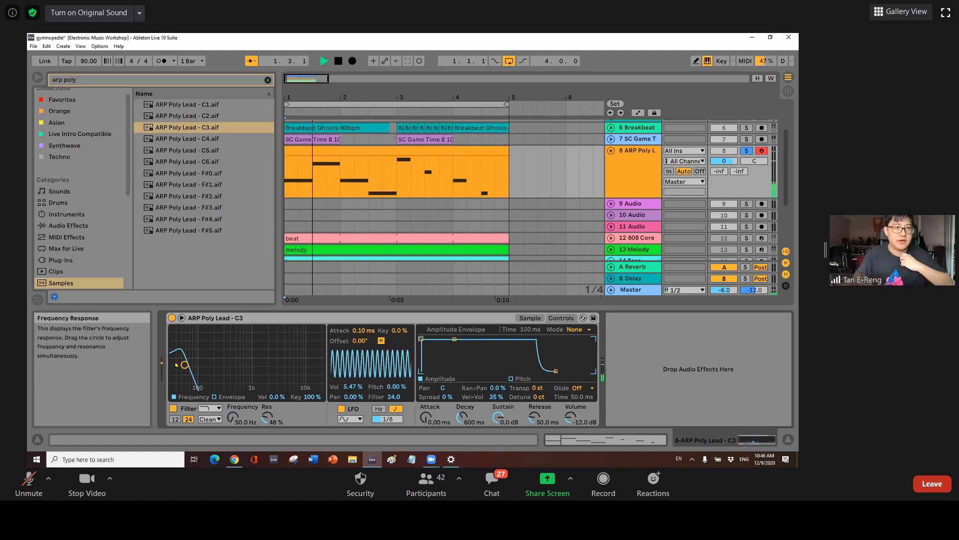
left_click_drag(184, 364, 271, 364)
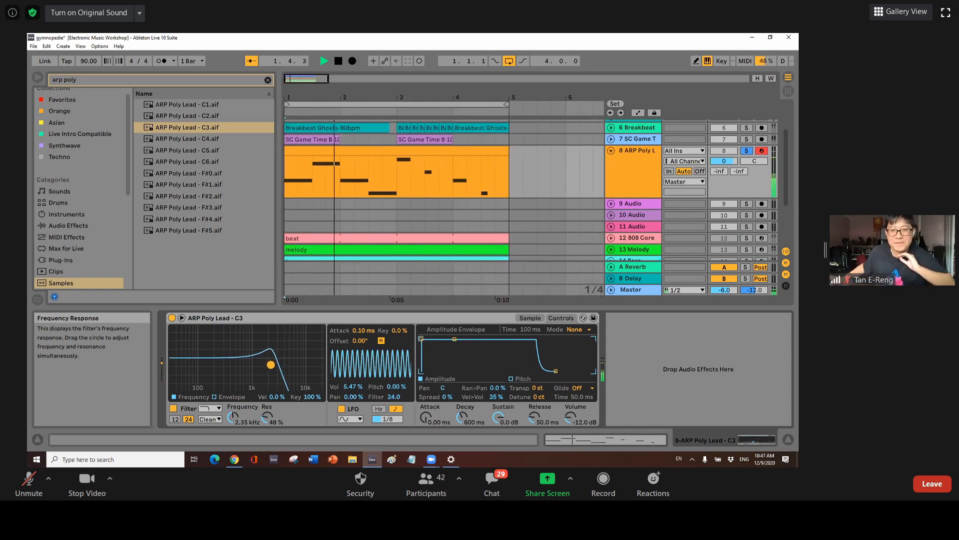
double_click(335, 62)
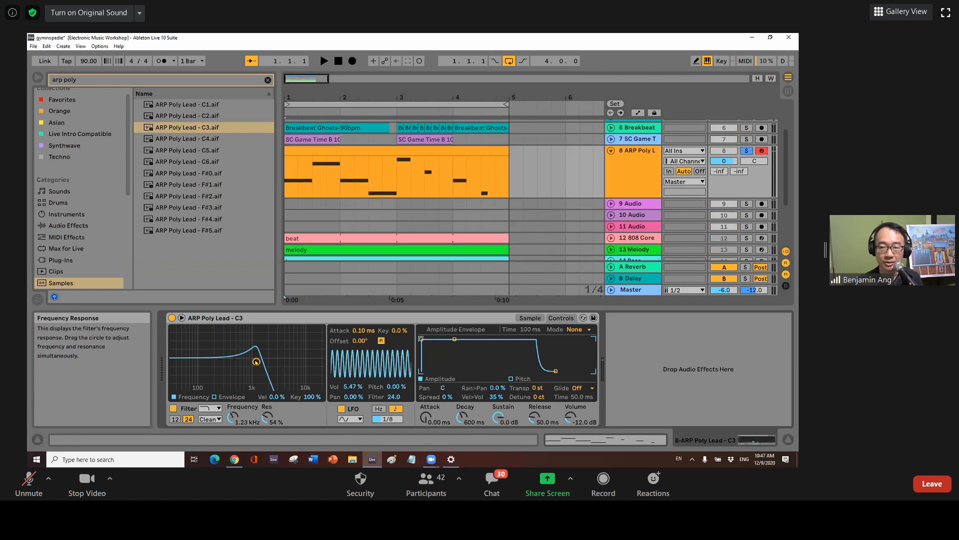
left_click_drag(257, 361, 321, 379)
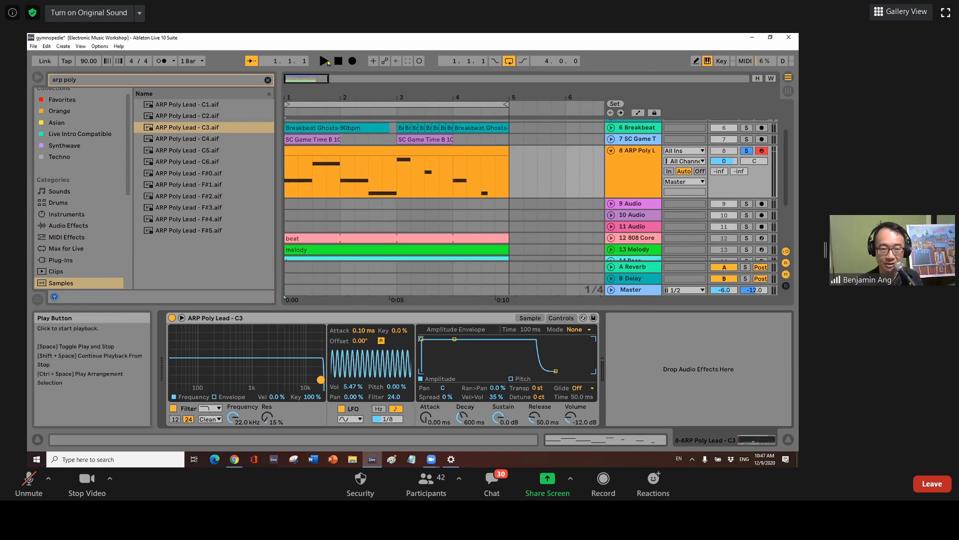
left_click(325, 61)
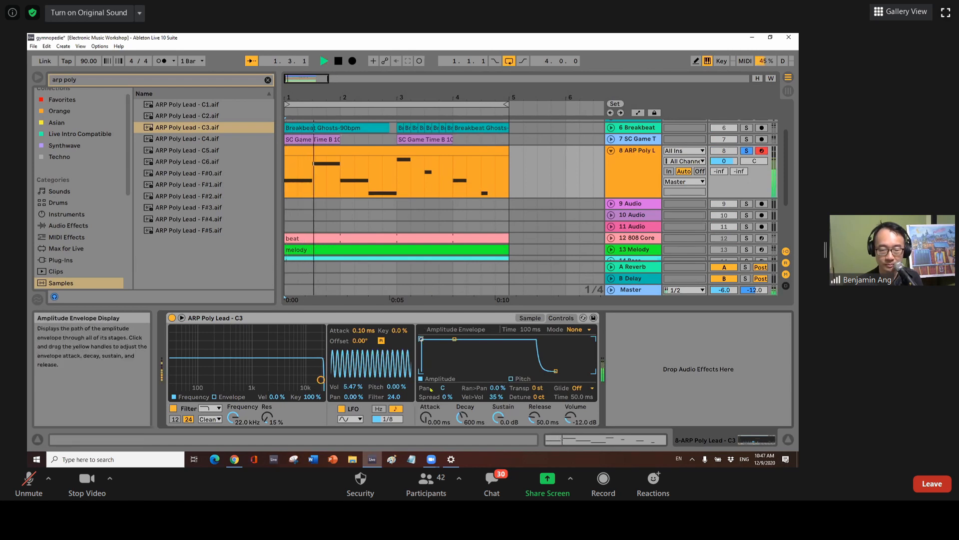
left_click_drag(429, 414, 428, 364)
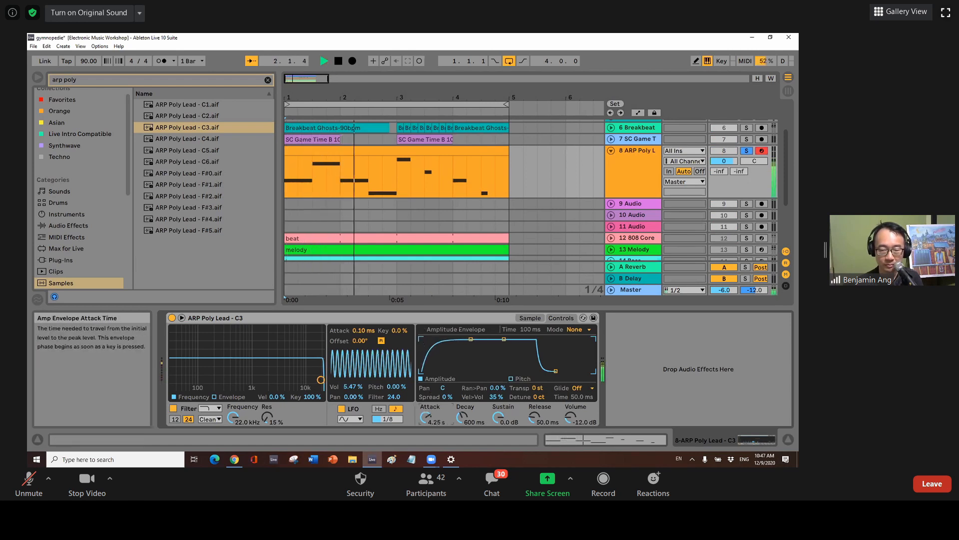
left_click_drag(427, 415, 427, 442)
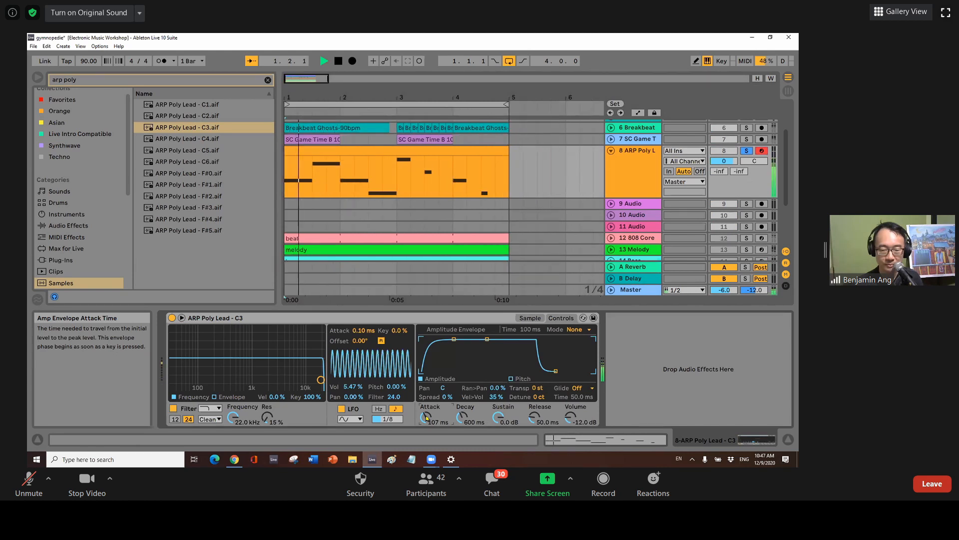
left_click_drag(434, 422, 434, 455)
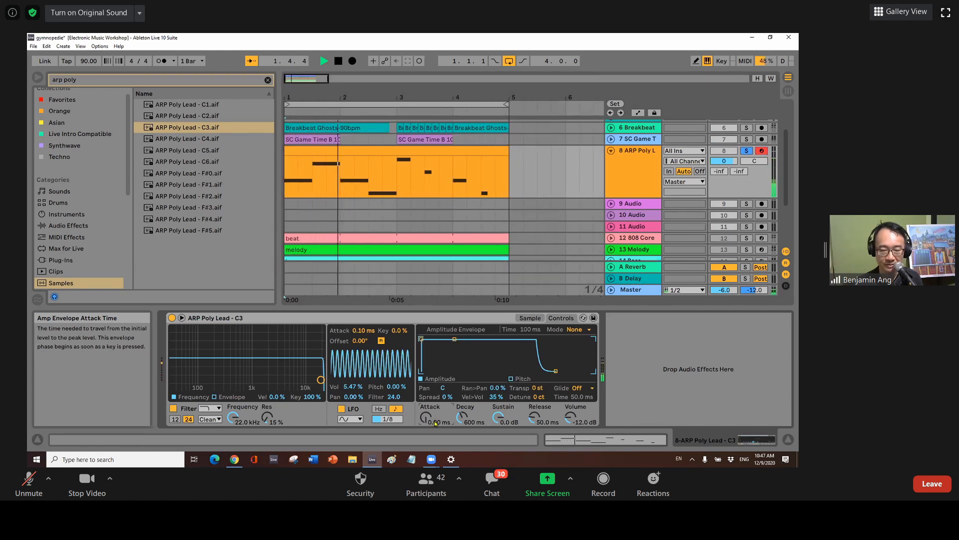
left_click(337, 62)
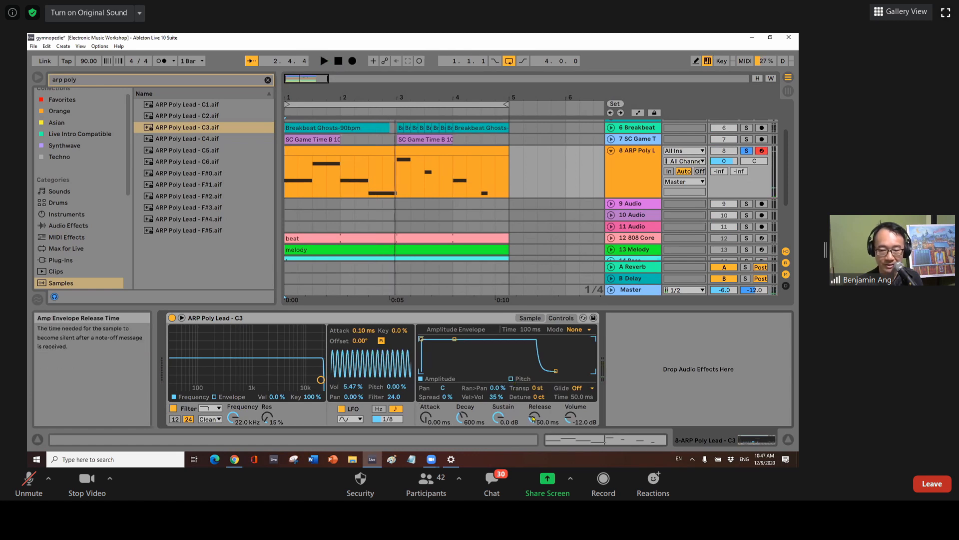
Play from 1.1.1 while stretching Simpler's release to 60 s, then settling on 990 ms.
left_click(341, 61)
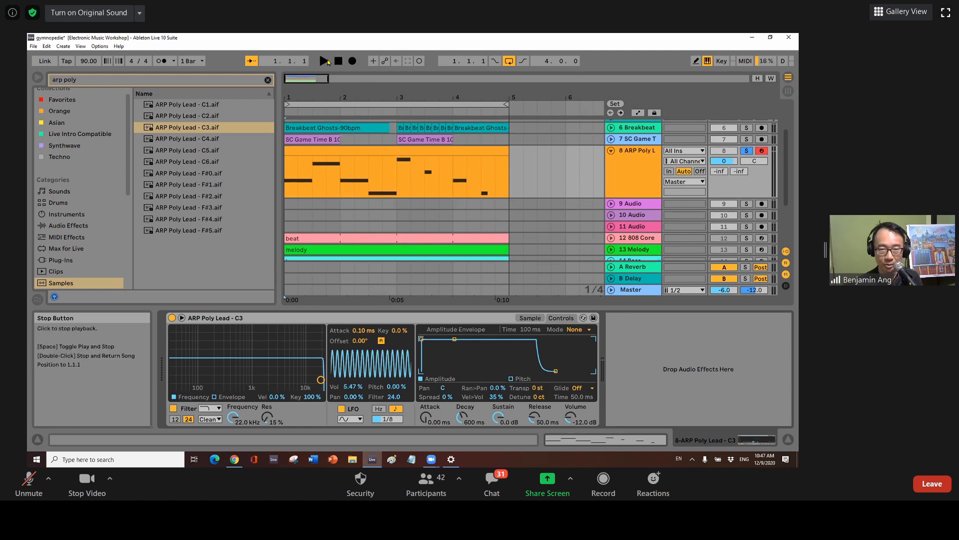
left_click(324, 61)
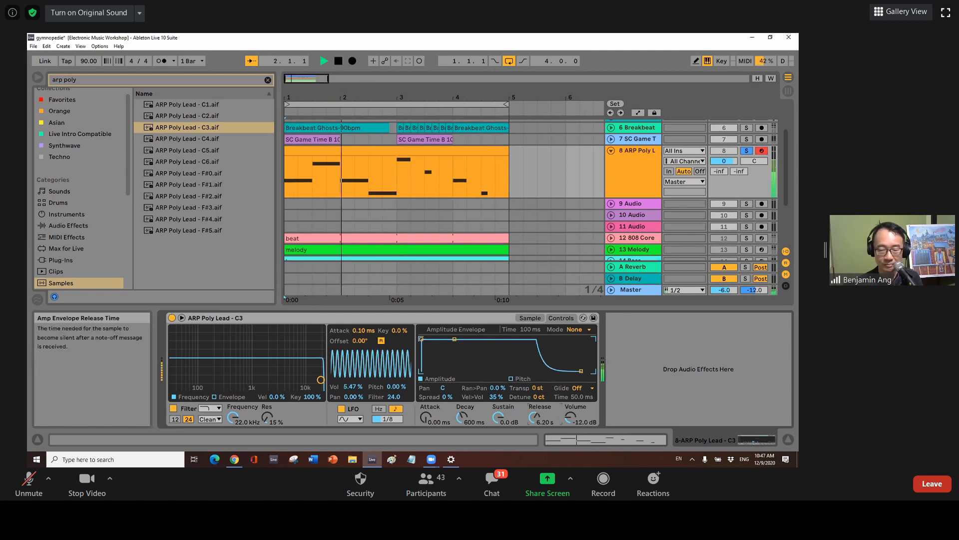
left_click_drag(534, 419, 534, 379)
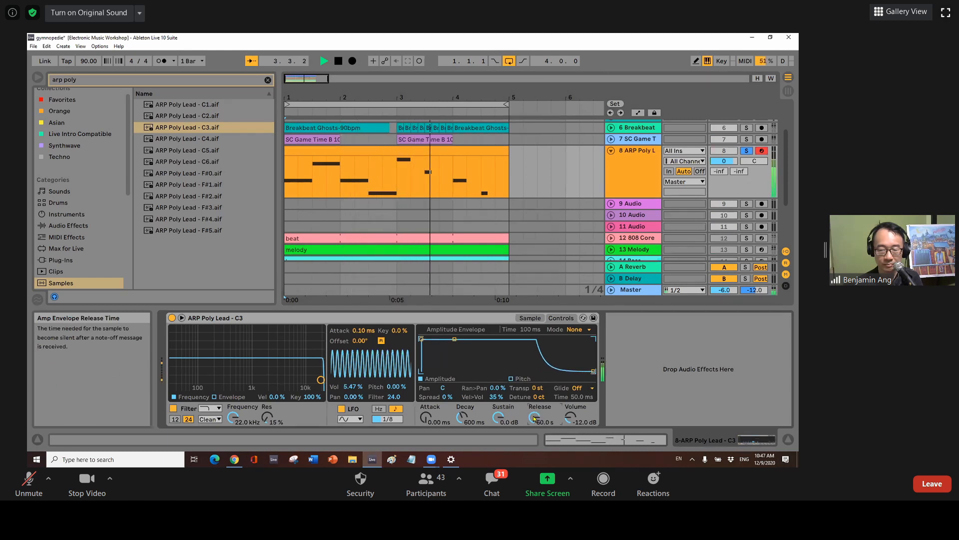
mouse_move(534, 417)
left_mouse_down()
mouse_move(534, 438)
mouse_move(534, 422)
left_mouse_up()
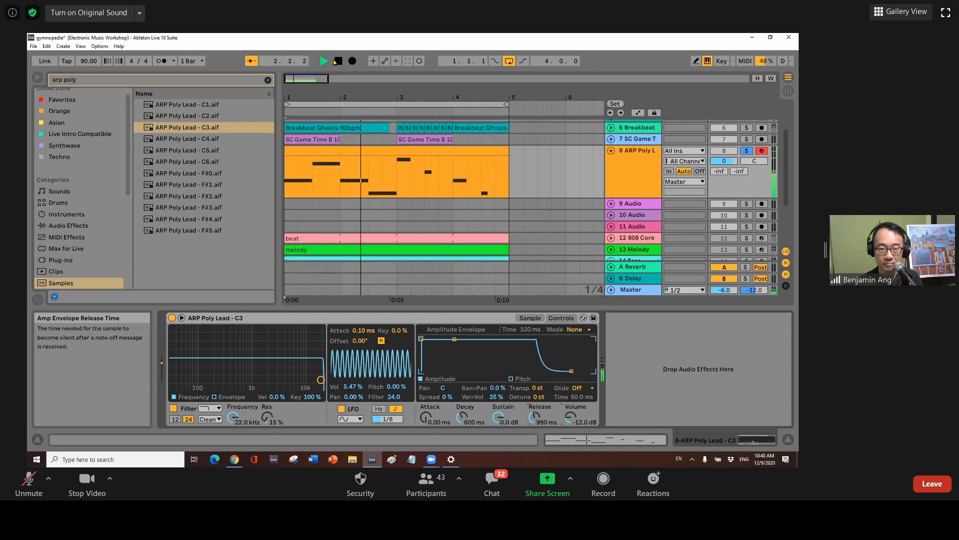
left_click(339, 61)
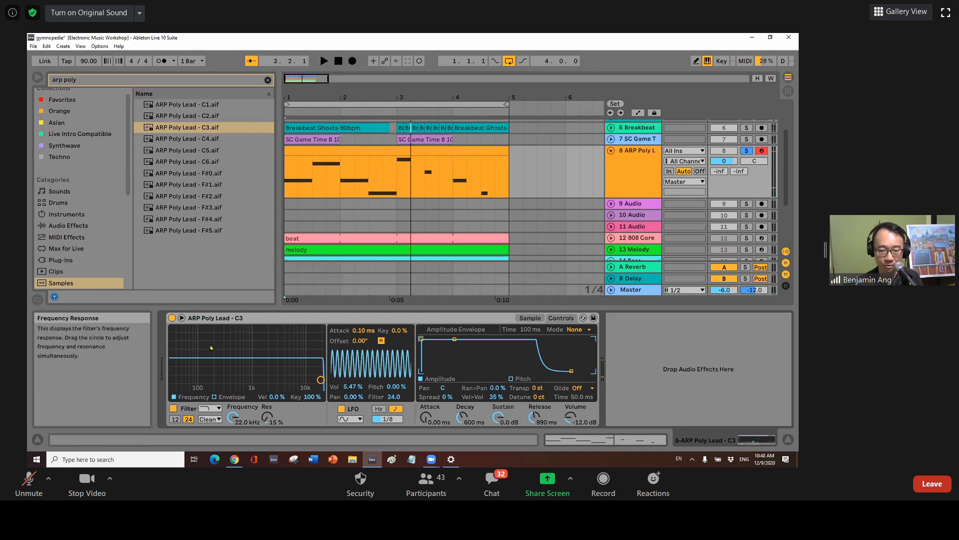
Try a later start point on the C3 sample, audition, then undo back to the full waveform.
left_click(530, 318)
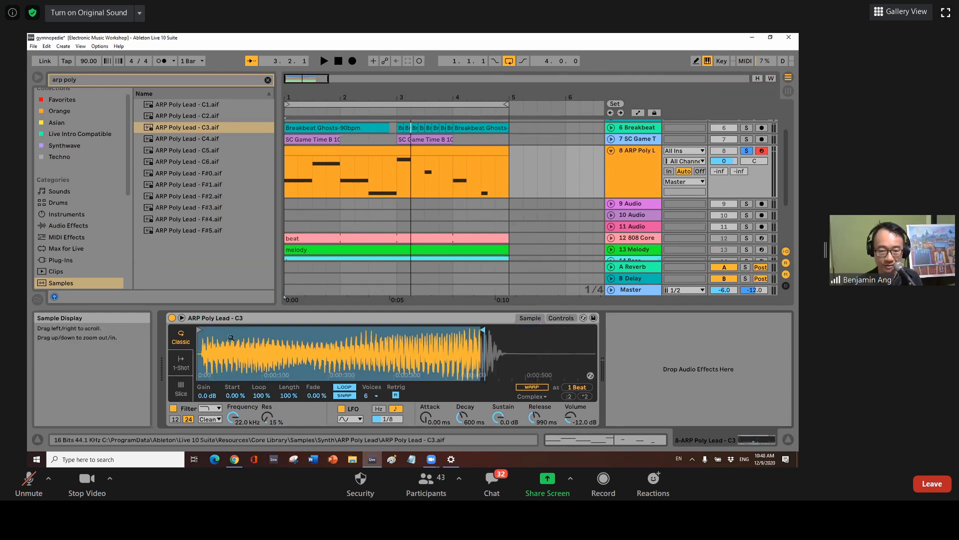
left_click_drag(199, 330, 211, 330)
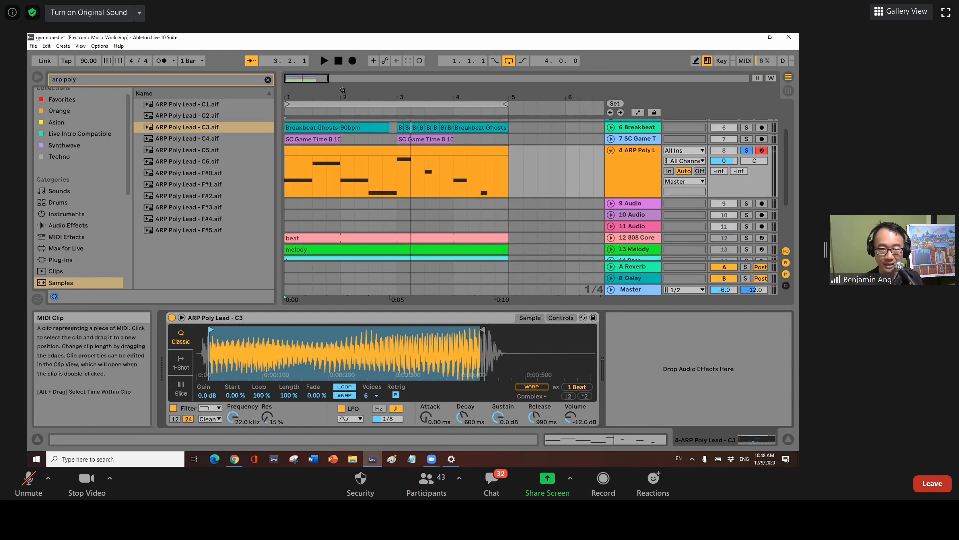
left_click(324, 60)
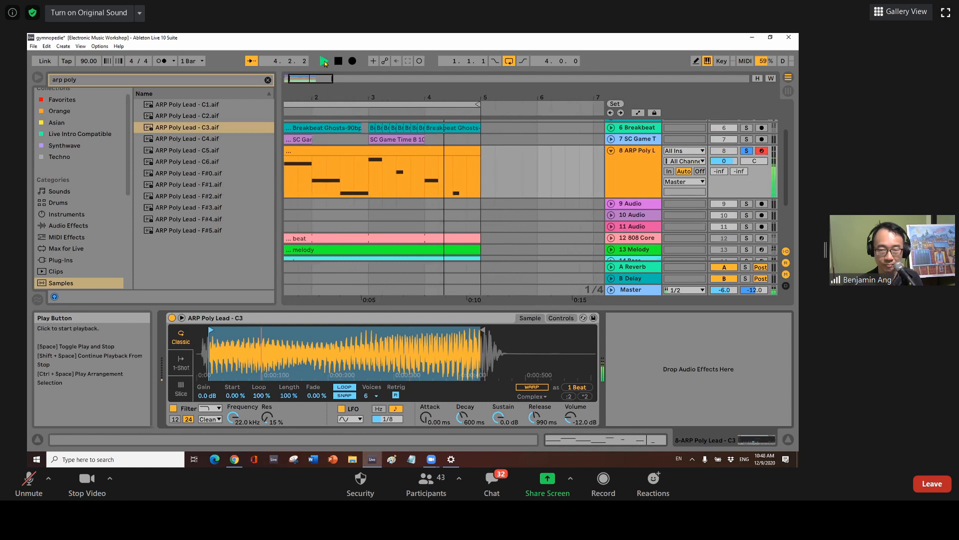
left_click(339, 60)
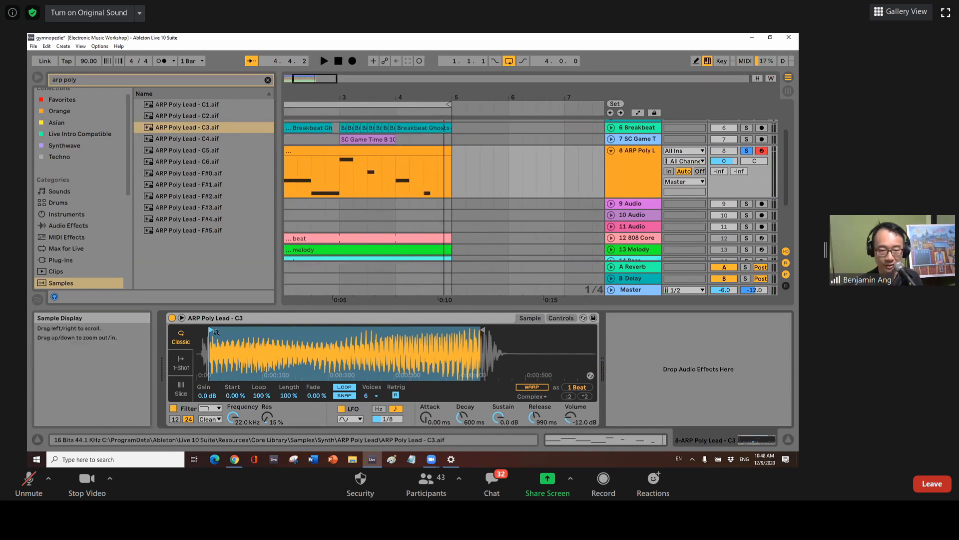
key("ctrl+z")
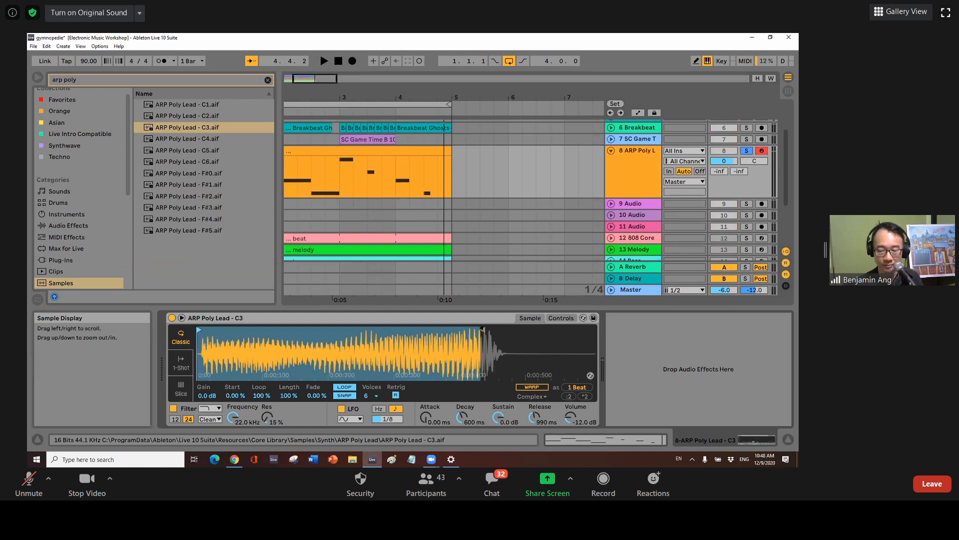
key("ctrl+z")
key("ctrl+z")
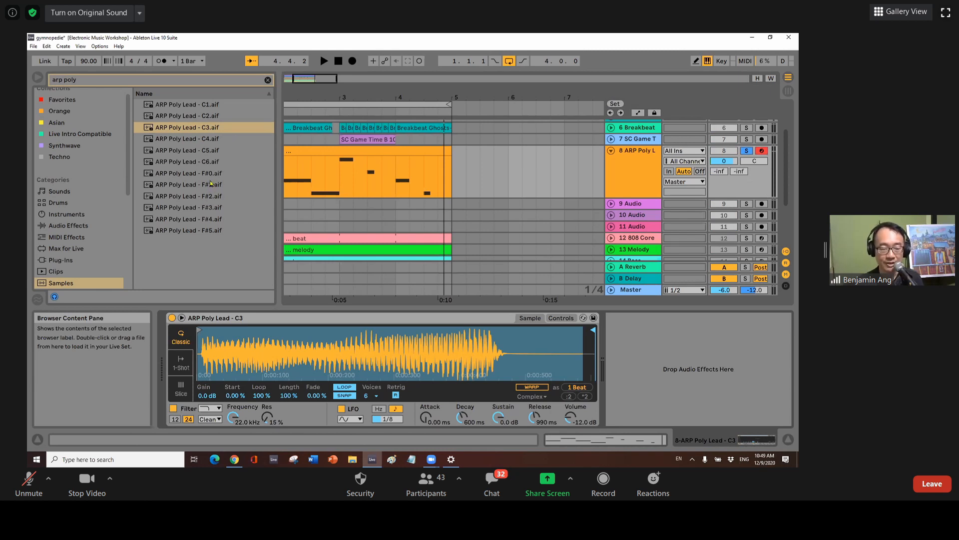
Load ARP Poly Lead - F#3.aif into Simpler in place of C3 and audition it.
left_click(214, 206)
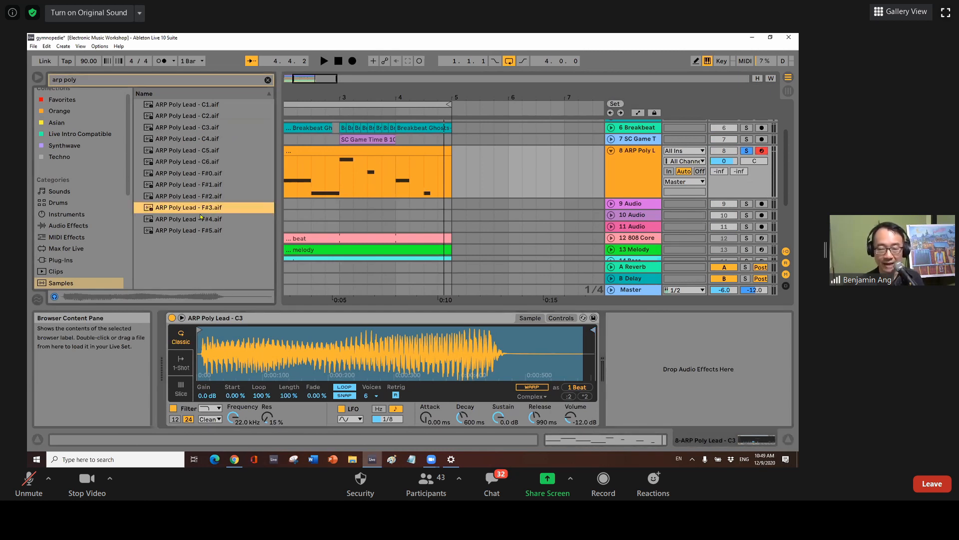
left_click_drag(203, 209, 357, 352)
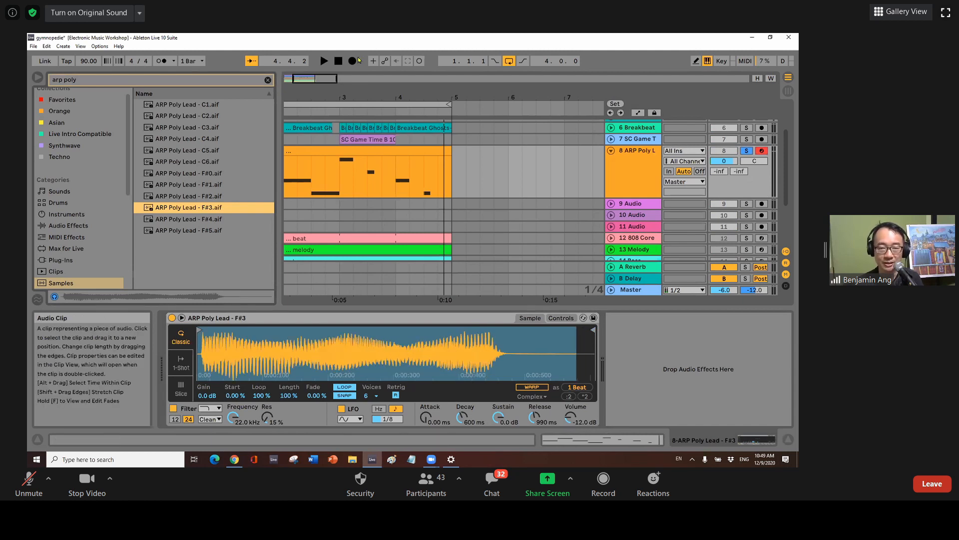
left_click(324, 61)
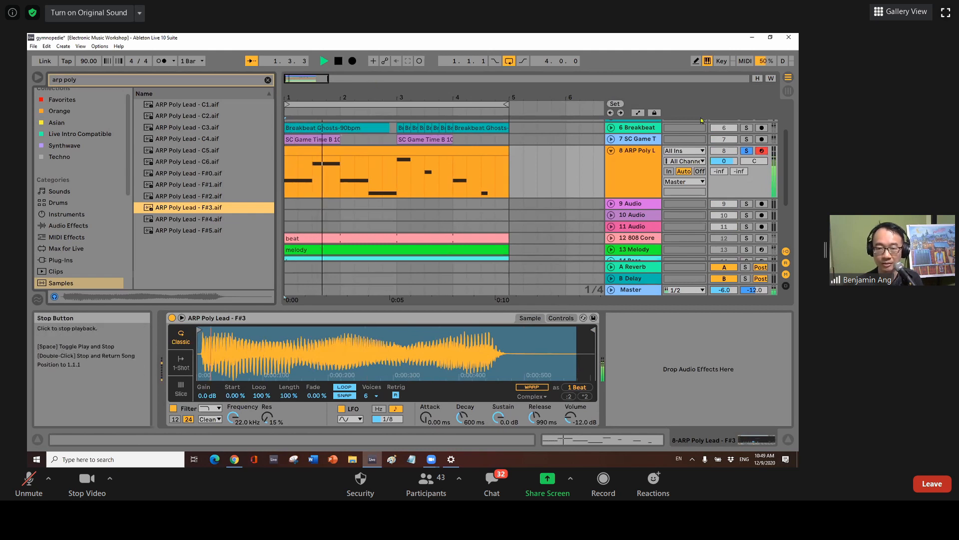
key("space")
Lower track 8 volume to -11.5 dB, turn sample looping off, and show Simpler's controls.
left_click_drag(721, 161, 721, 171)
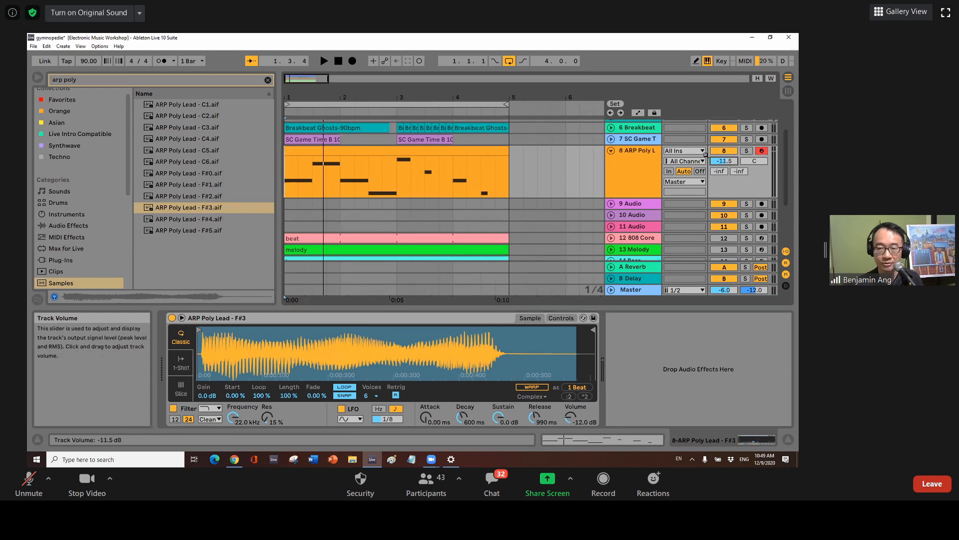
left_click(324, 61)
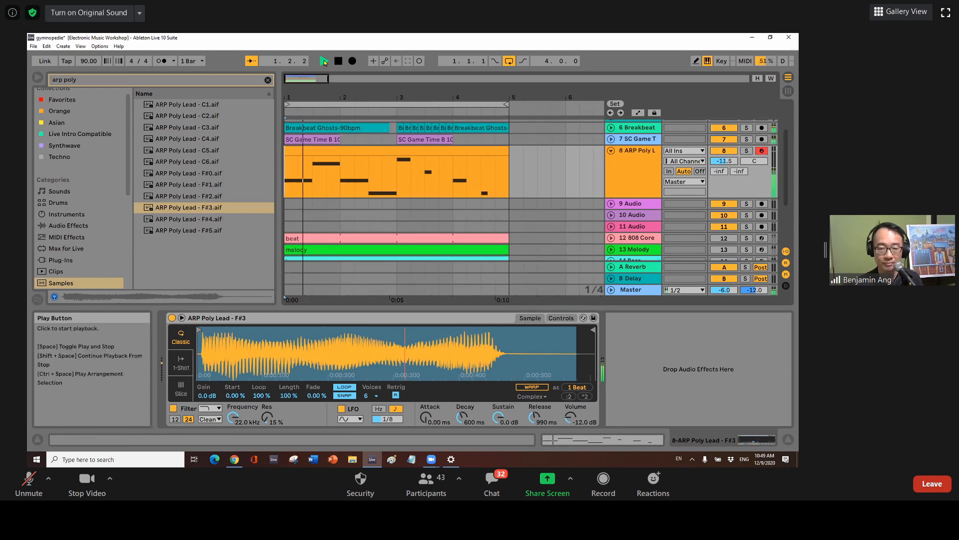
left_click(354, 390)
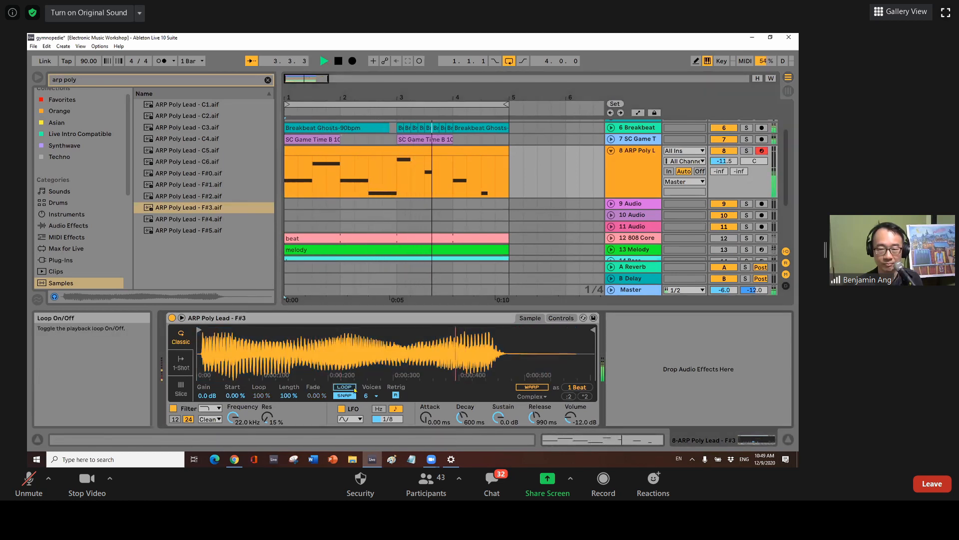
left_click_drag(295, 112, 290, 111)
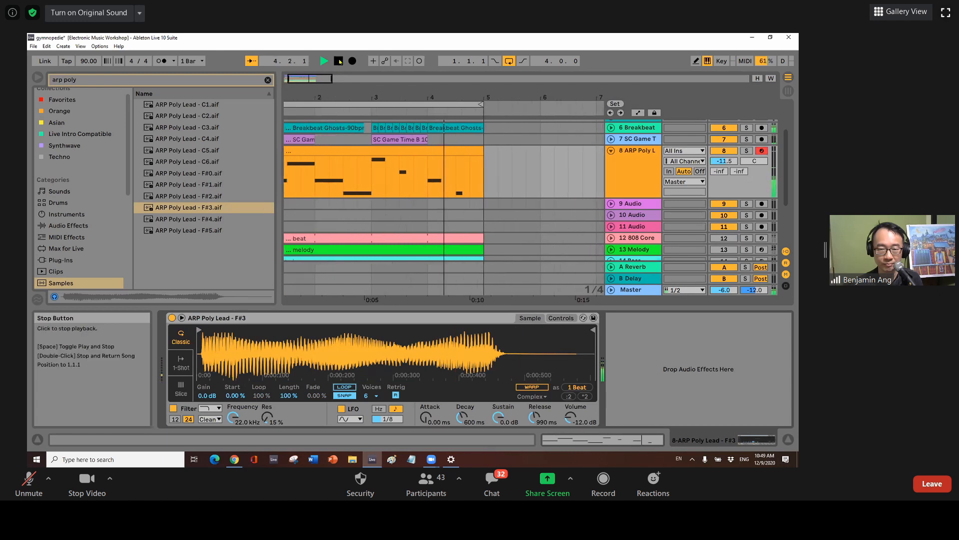
left_click(338, 61)
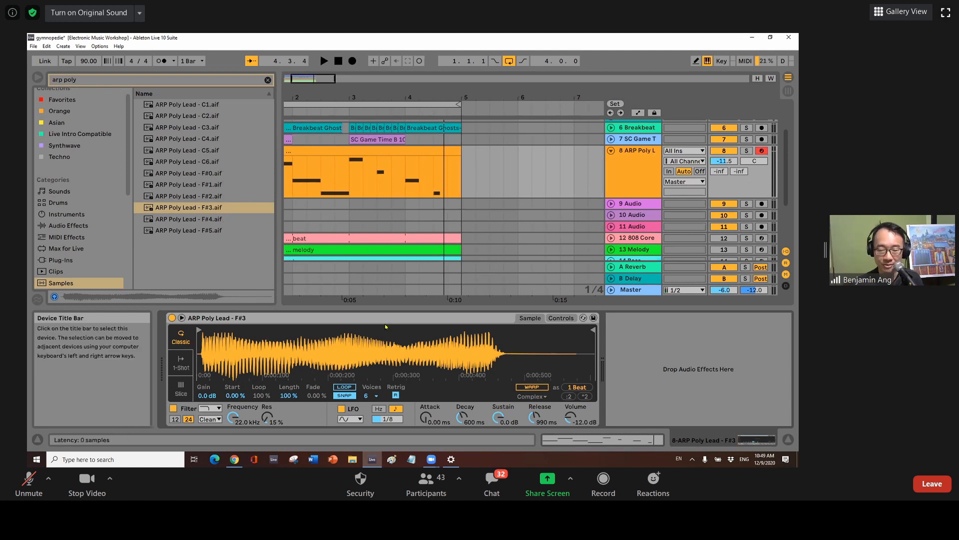
left_click(561, 317)
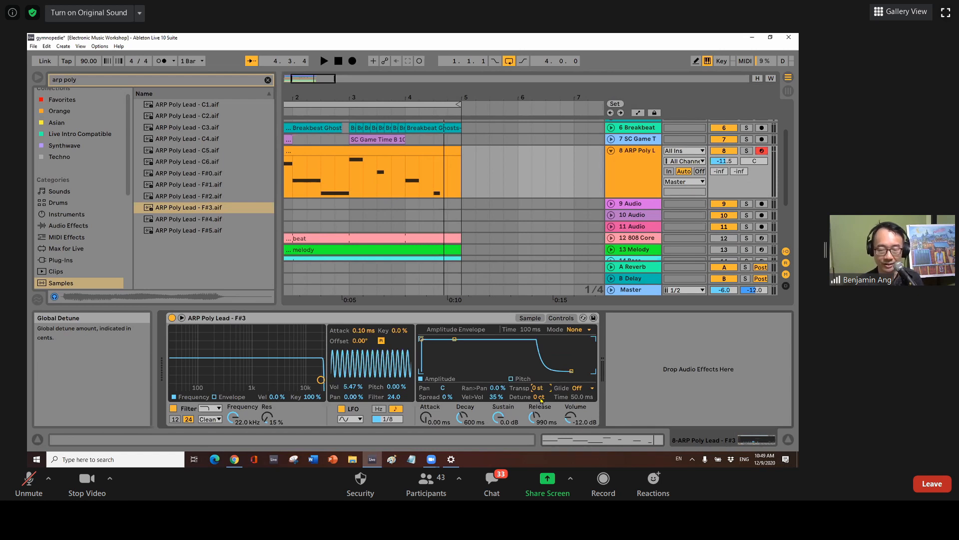
Transpose the F#3 Simpler to -6 st and raise track 8 volume to -9.8 dB while playing.
left_click_drag(538, 388, 538, 390)
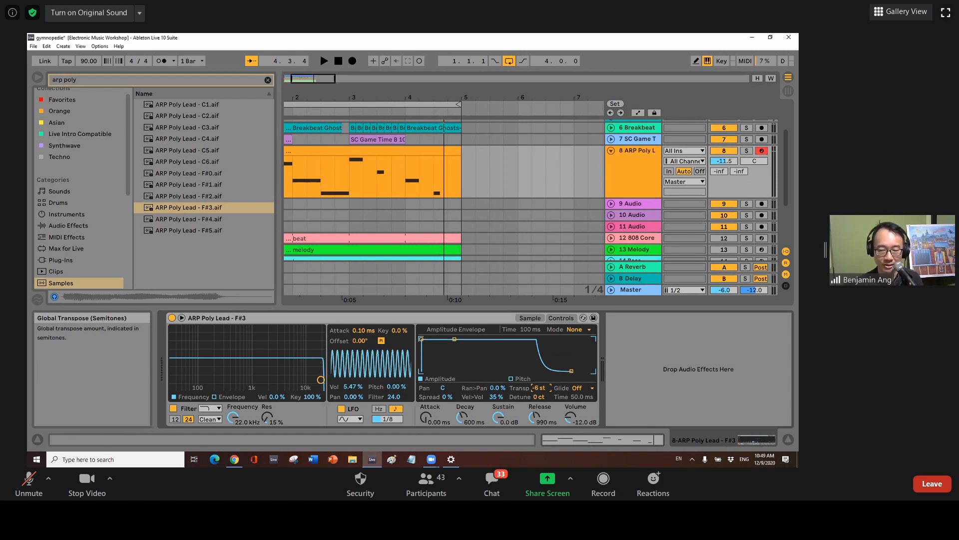
left_click(326, 61)
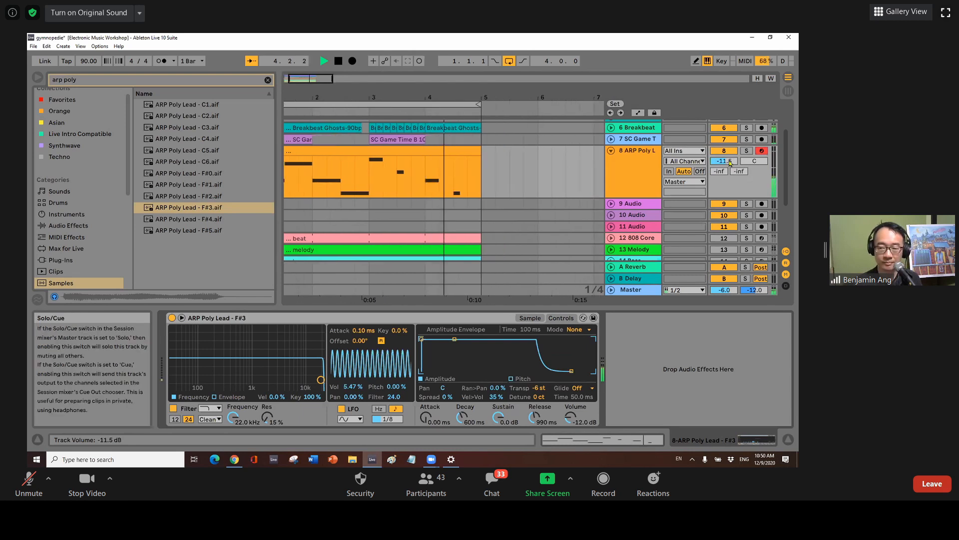
left_click_drag(724, 161, 728, 159)
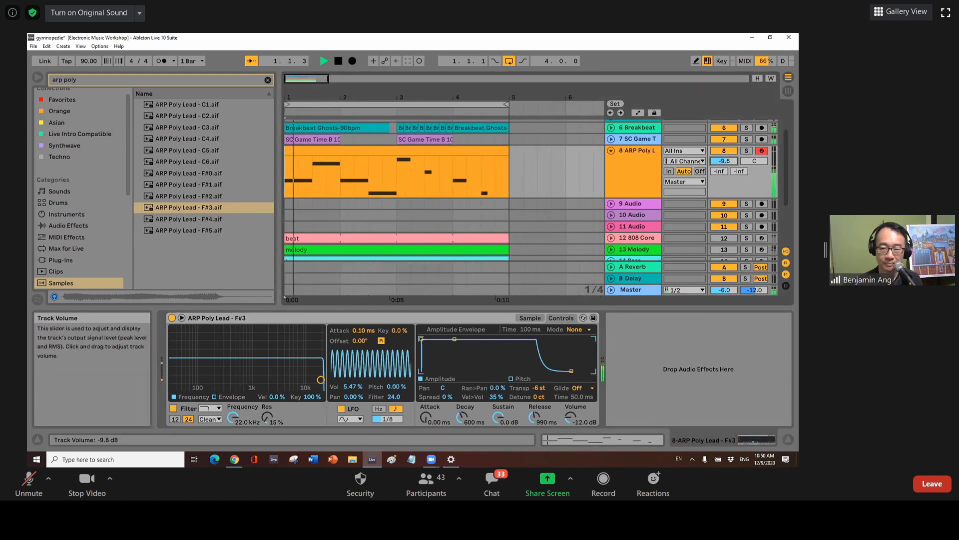
left_click(339, 61)
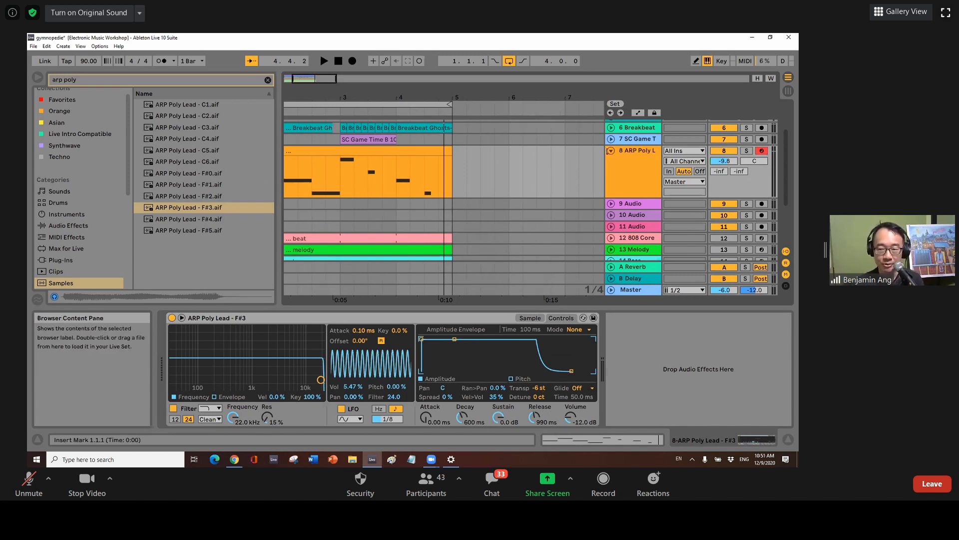
Fold the ARP Poly Lead track and insert a new MIDI track below it.
left_click(638, 149)
left_click(612, 151)
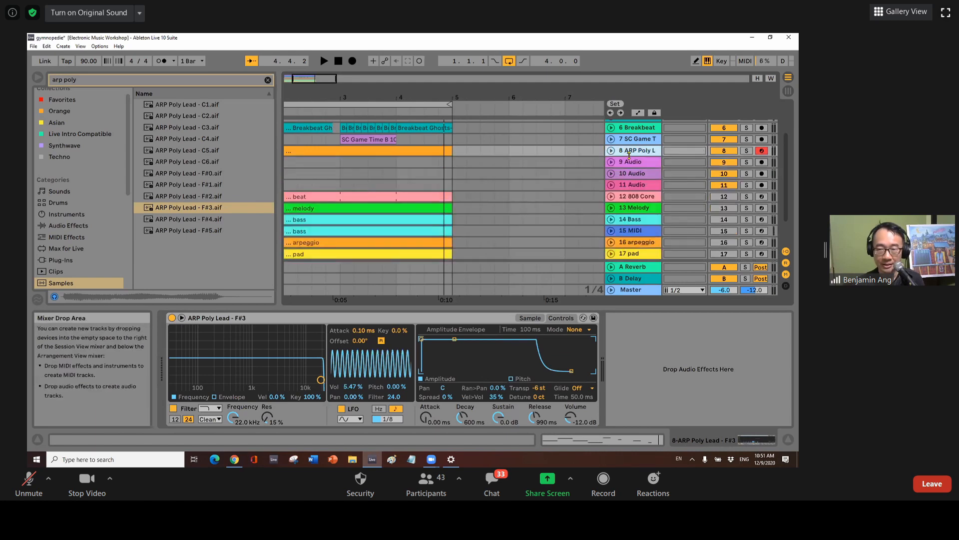
right_click(633, 151)
left_click(670, 247)
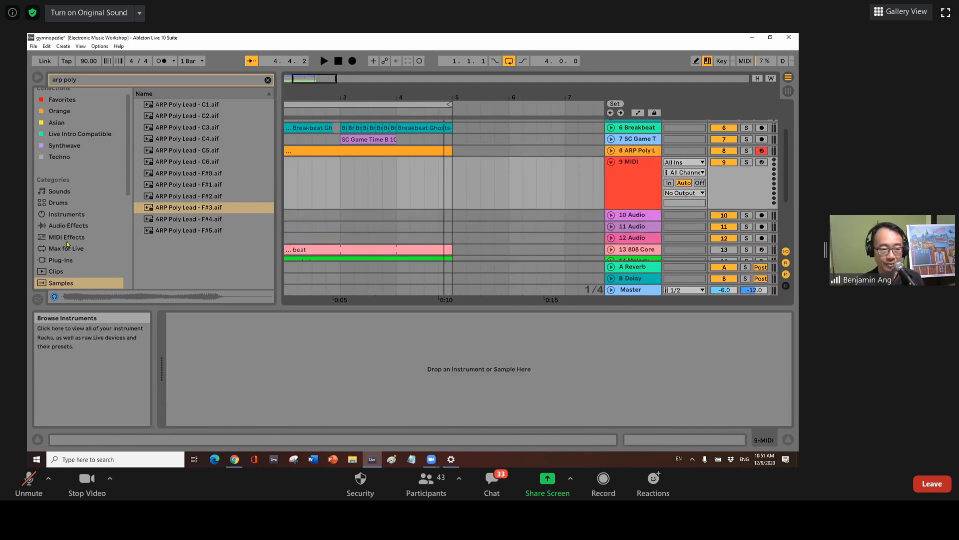
Drop an empty Simpler from Instruments onto the new MIDI track 9.
left_click(66, 214)
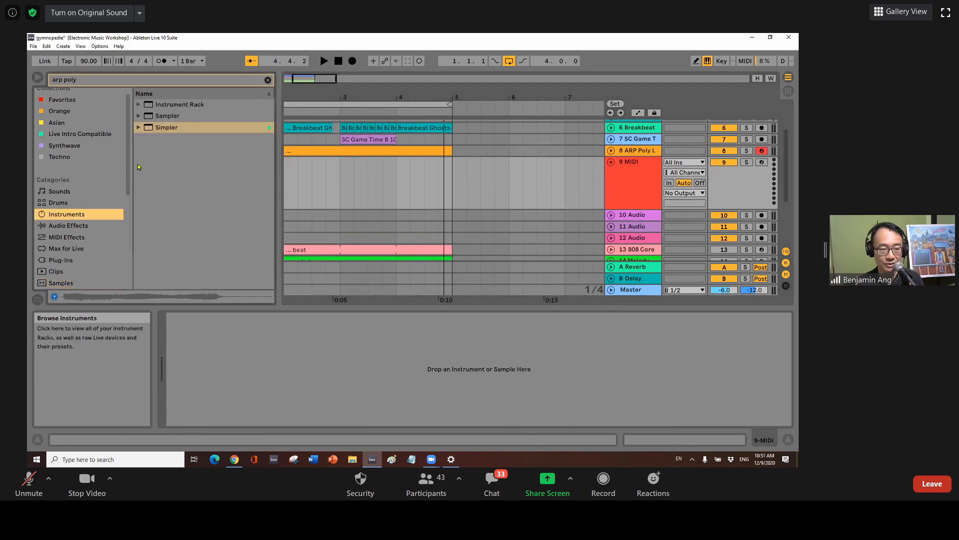
left_click_drag(243, 193, 305, 356)
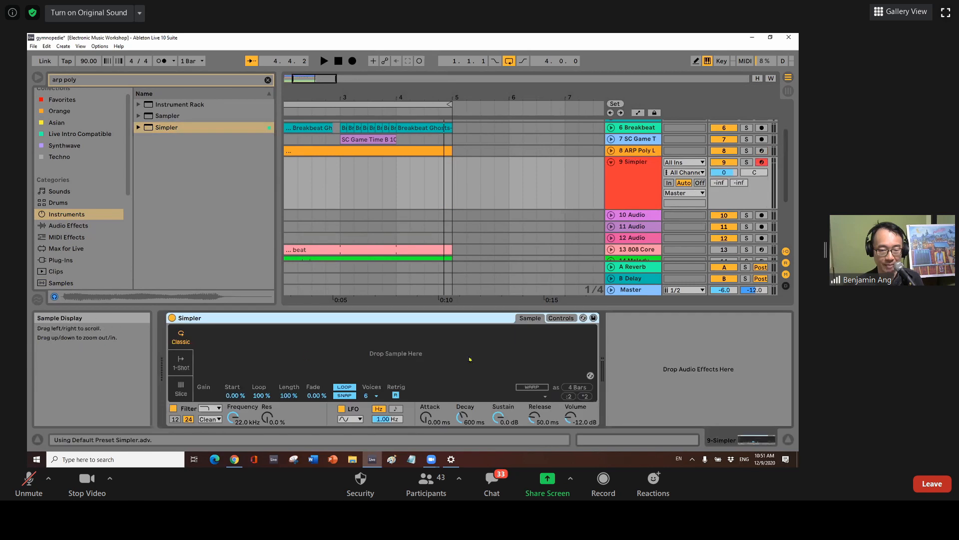
left_click(100, 281)
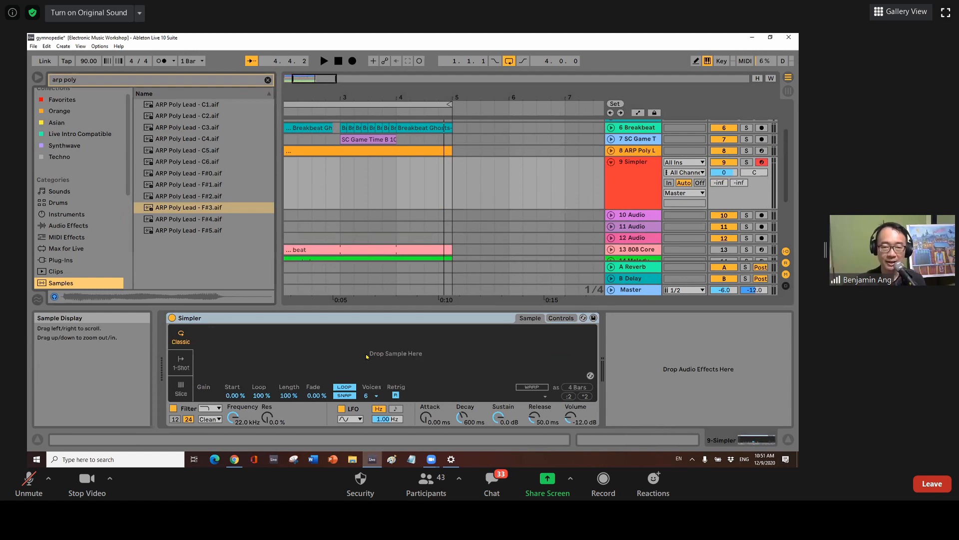
left_click_drag(786, 135, 788, 108)
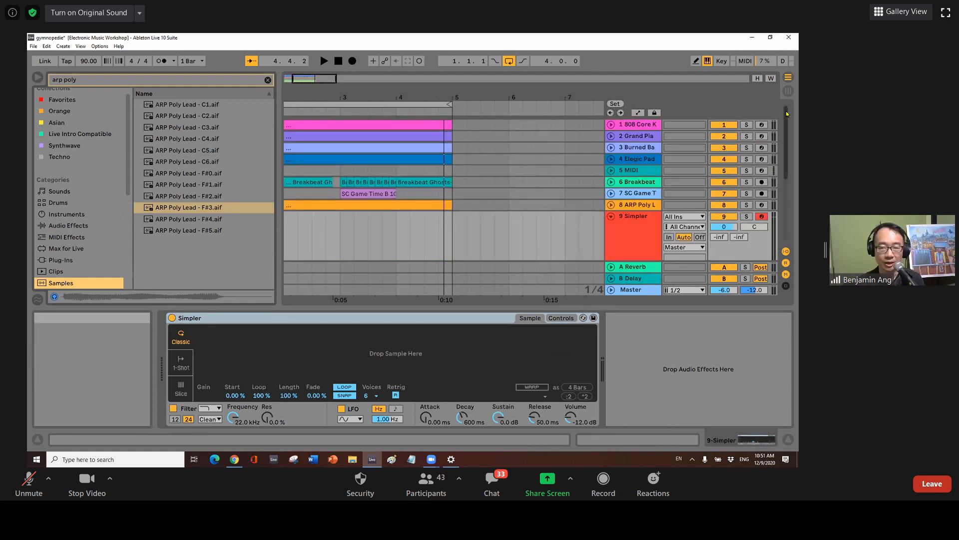
Inspect the ARP Poly Lead and track 2 Simplers, then play the arrangement from bar 1 and stop.
left_click(635, 205)
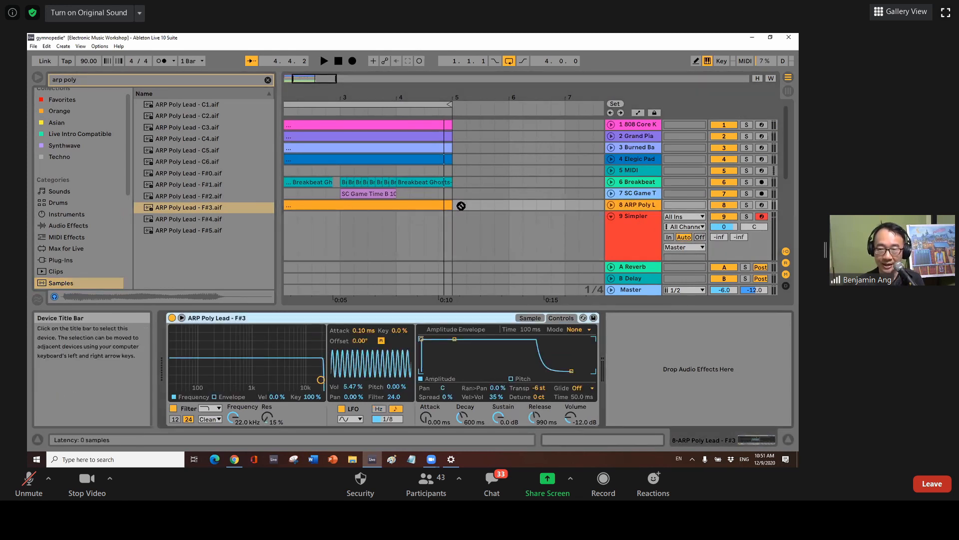
left_click(630, 136)
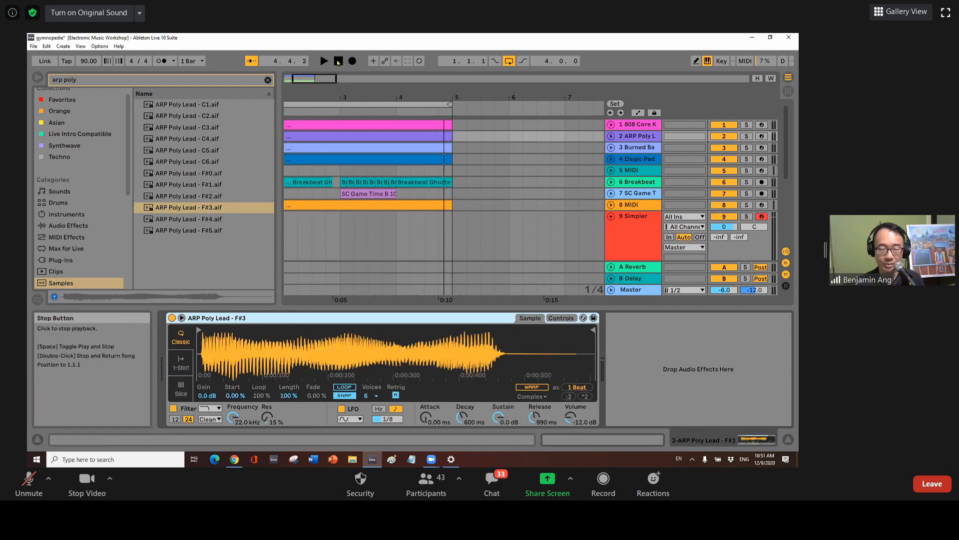
left_click(339, 62)
left_click(325, 60)
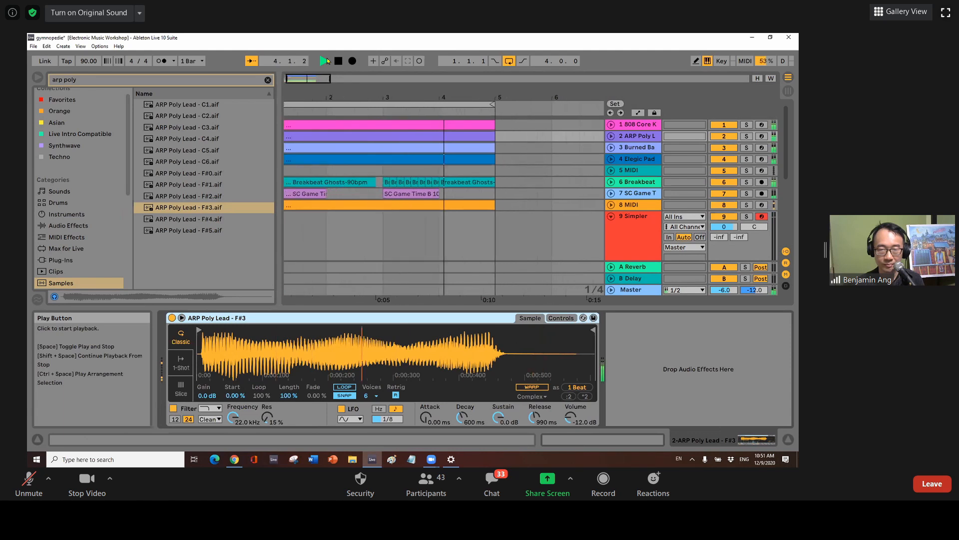
left_click(338, 62)
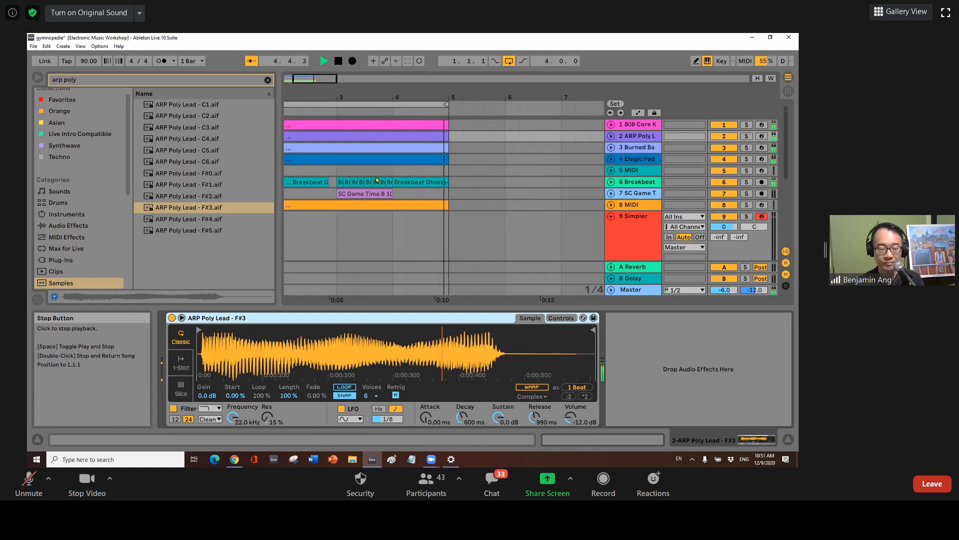